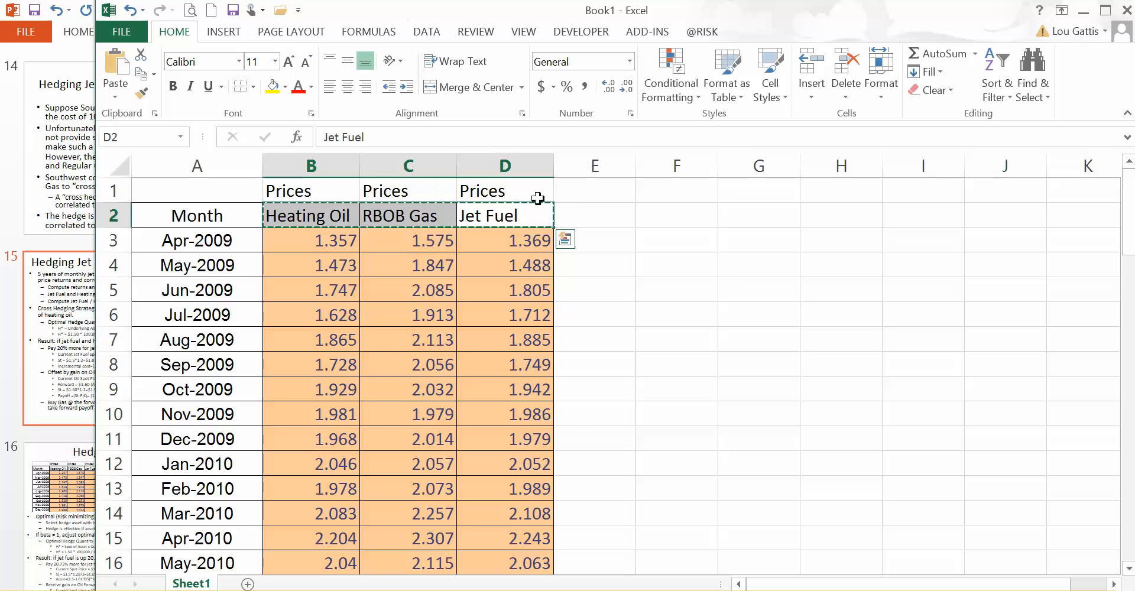
# - Paste the copied Heating Oil, RBOB Gas and Jet Fuel headers into E2:G2
pyautogui.click(597, 217)
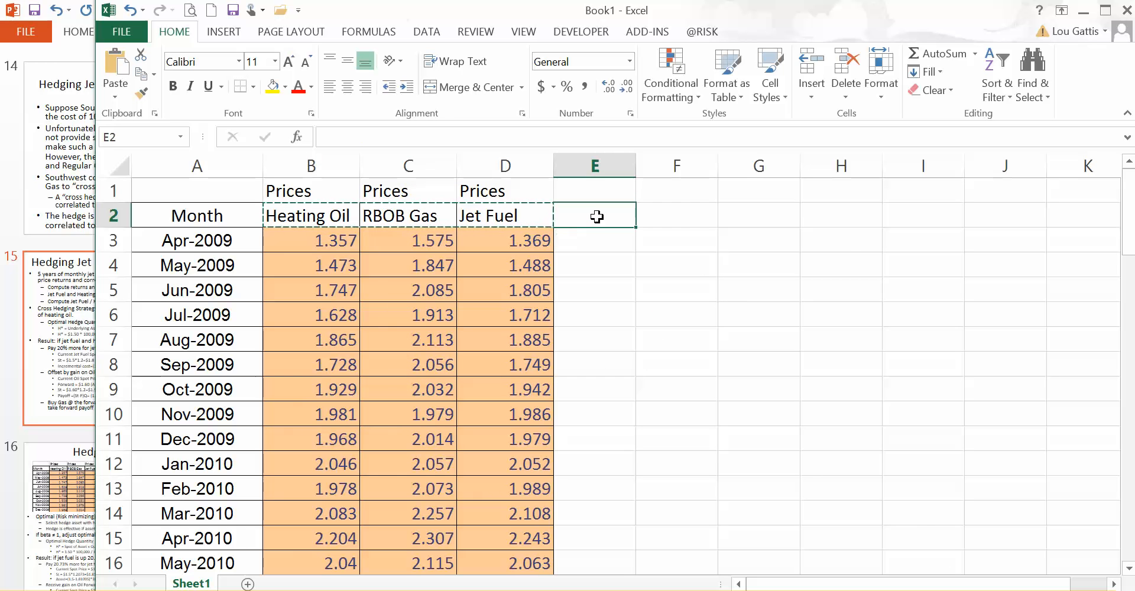
pyautogui.hotkey('ctrl', 'v')
# - Enter the heating oil monthly return formula =(B4-B3)/B3 in cell E3
pyautogui.click(610, 239)
pyautogui.write('=(')
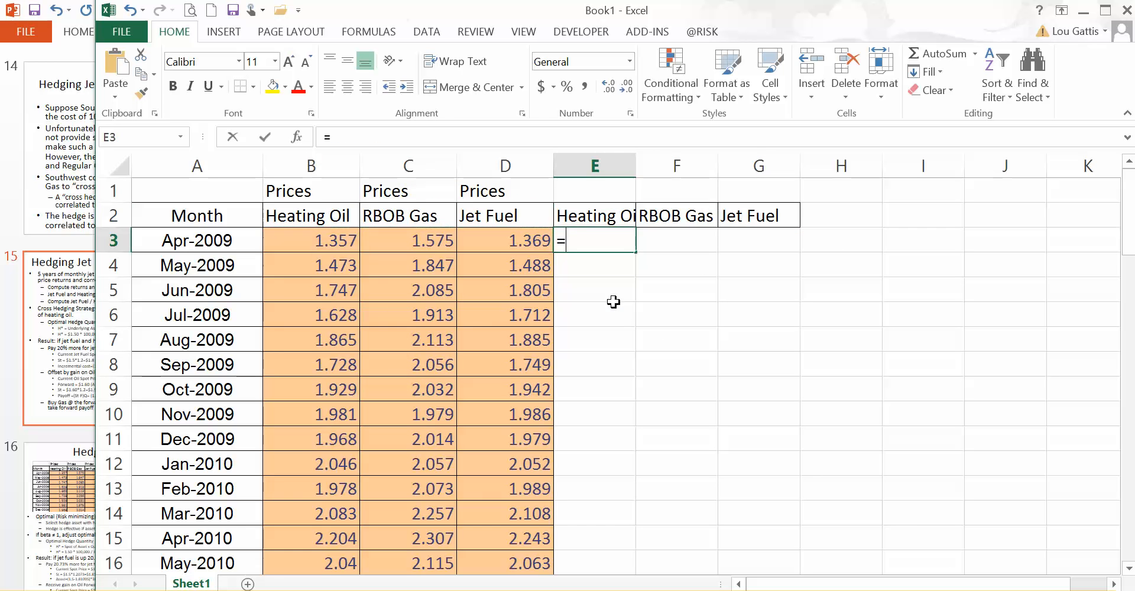
pyautogui.press('Left')
pyautogui.press('Left')
pyautogui.press('Left')
pyautogui.press('Down')
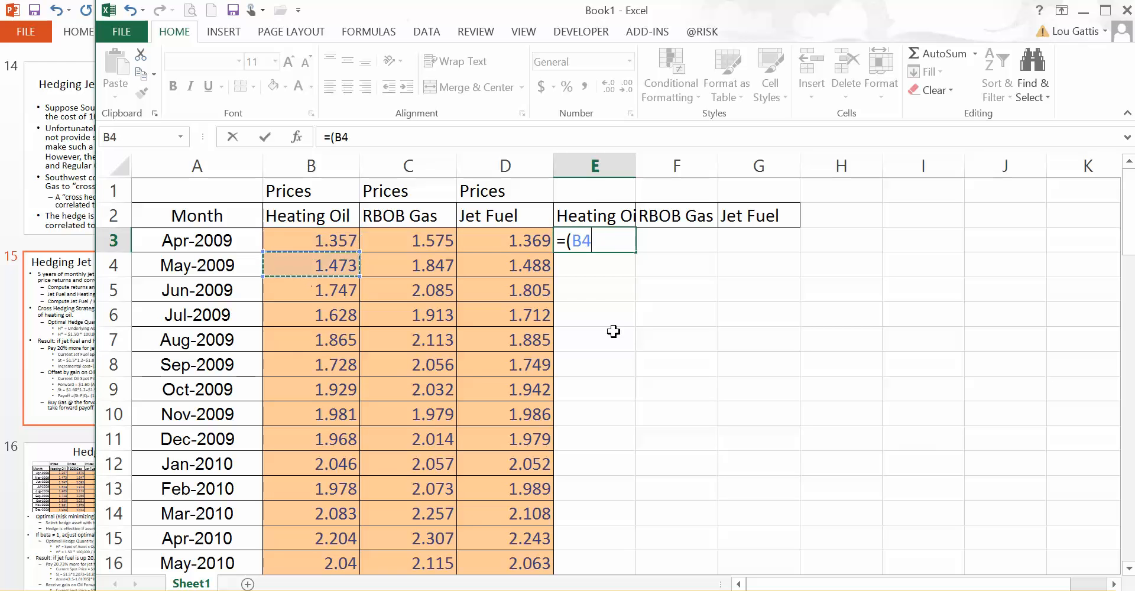
pyautogui.write('-')
pyautogui.press('Up')
pyautogui.press('Left')
pyautogui.press('Left')
pyautogui.press('Left')
pyautogui.press('Down')
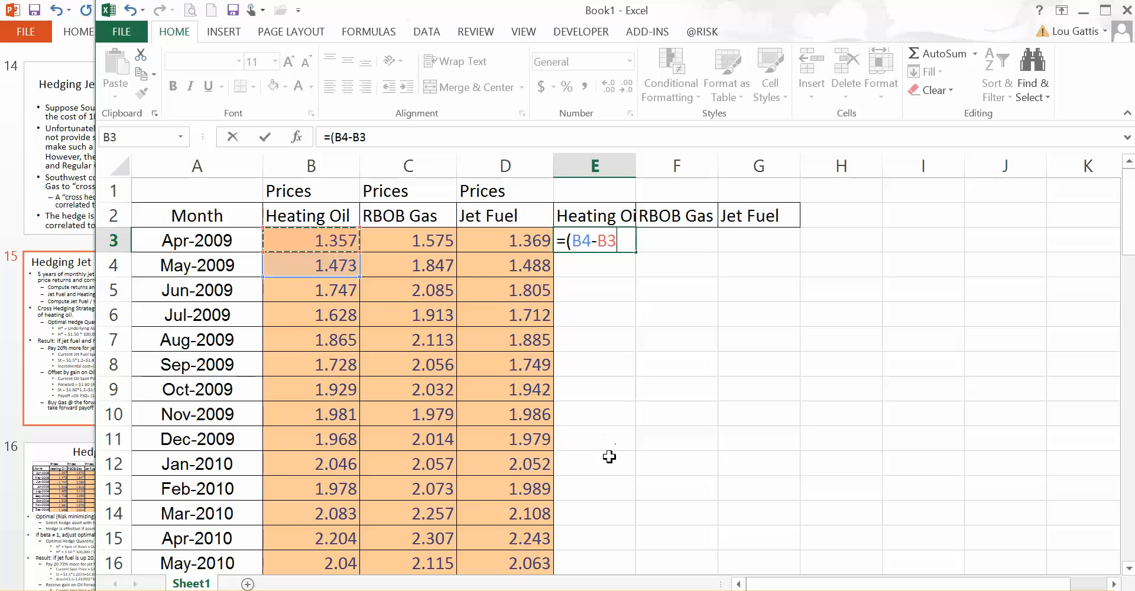
pyautogui.write(')/')
pyautogui.press('Up')
pyautogui.press('Left')
pyautogui.press('Left')
pyautogui.press('Left')
pyautogui.press('Down')
pyautogui.press('Return')
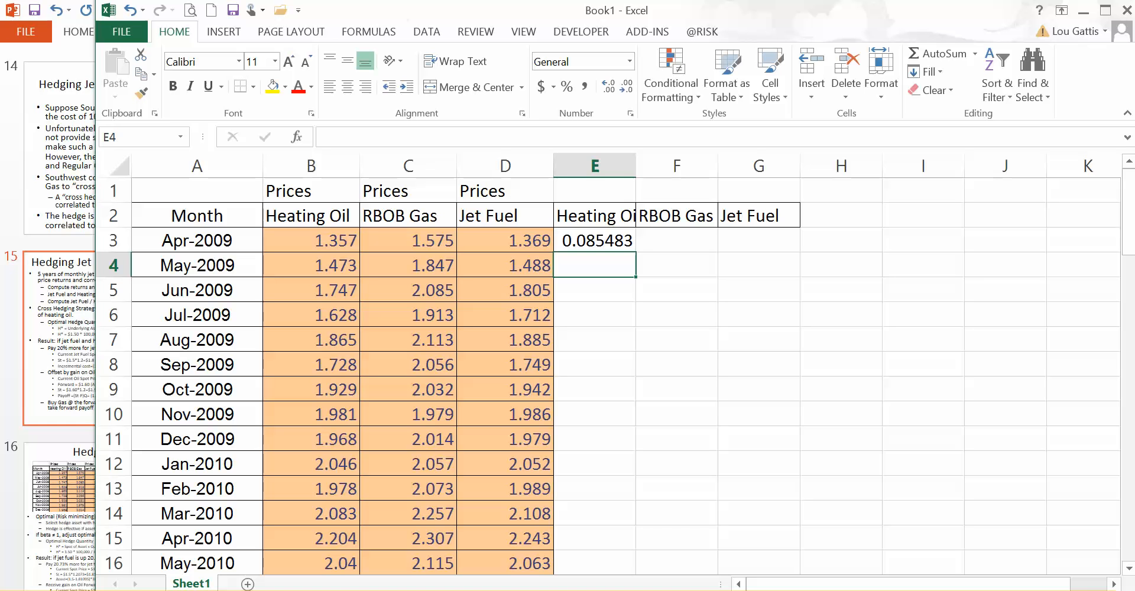
# - Fill the return formula from E3 across to G3 and down alongside the price data
pyautogui.click(599, 241)
pyautogui.moveTo(638, 251); pyautogui.dragTo(804, 247)
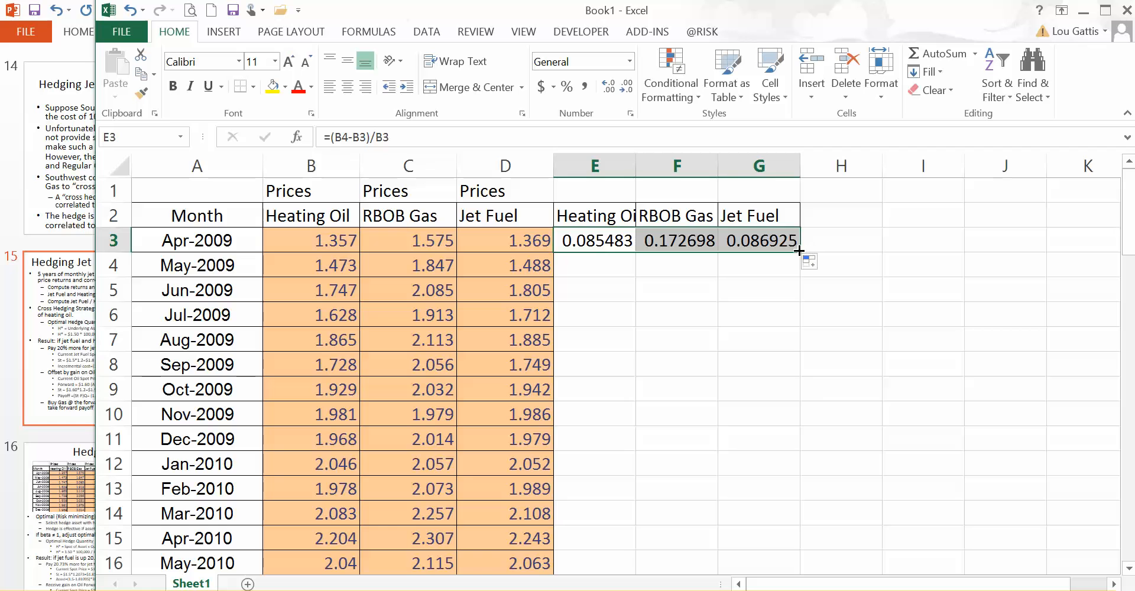
pyautogui.doubleClick(799, 251)
# - Clear the invalid return formulas in E72:G72 on the Jan-2015 row
pyautogui.scroll(-8, 746, 390)
pyautogui.scroll(-13, 747, 390)
pyautogui.moveTo(610, 393); pyautogui.dragTo(739, 381)
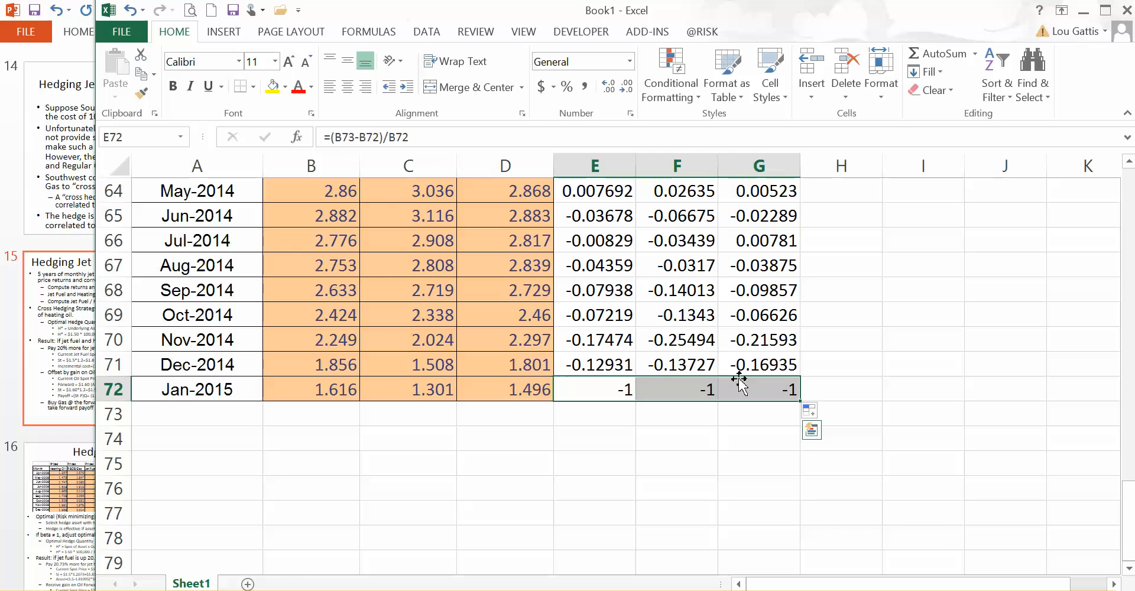
pyautogui.press('Delete')
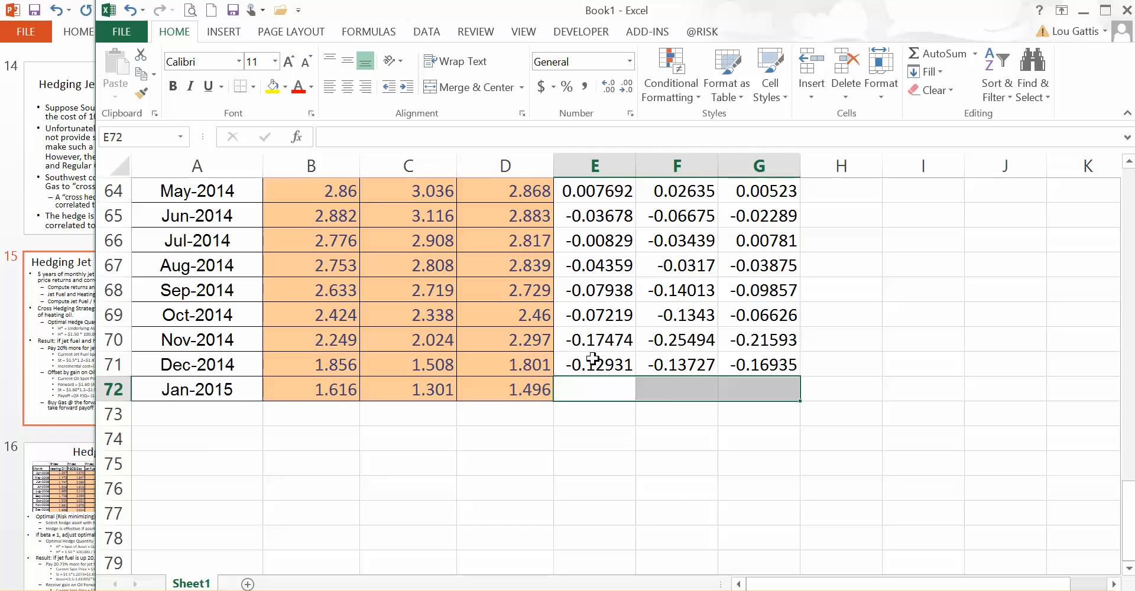
# - Format the returns in E3:G13 as percentages with two decimal places
pyautogui.scroll(20, 591, 360)
pyautogui.moveTo(593, 240); pyautogui.dragTo(744, 488)
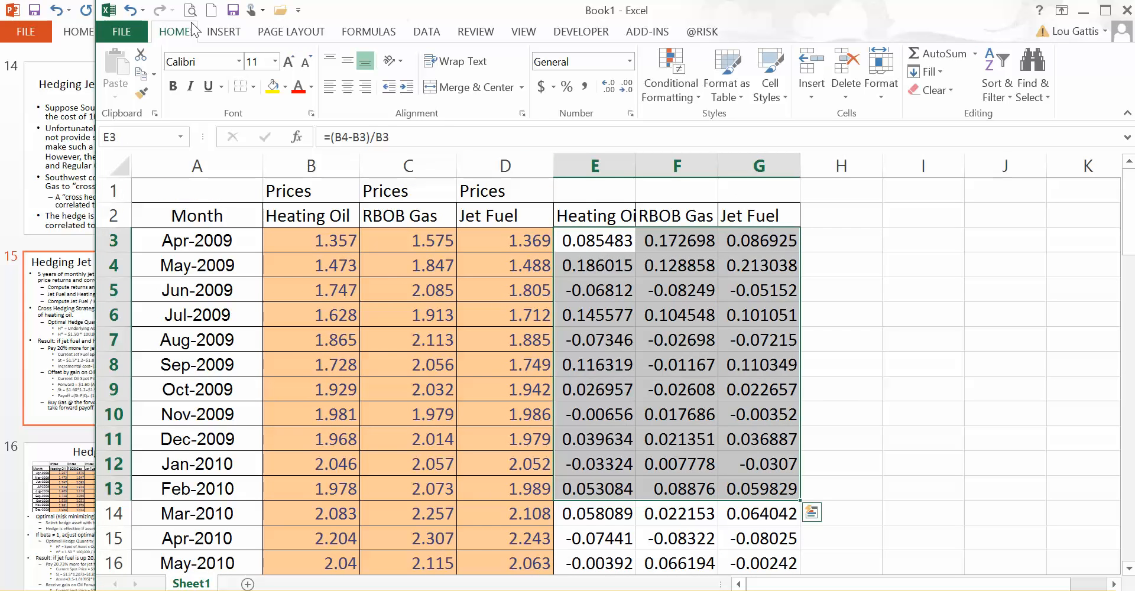
pyautogui.click(567, 87)
pyautogui.click(608, 87)
pyautogui.click(608, 87)
pyautogui.click(645, 261)
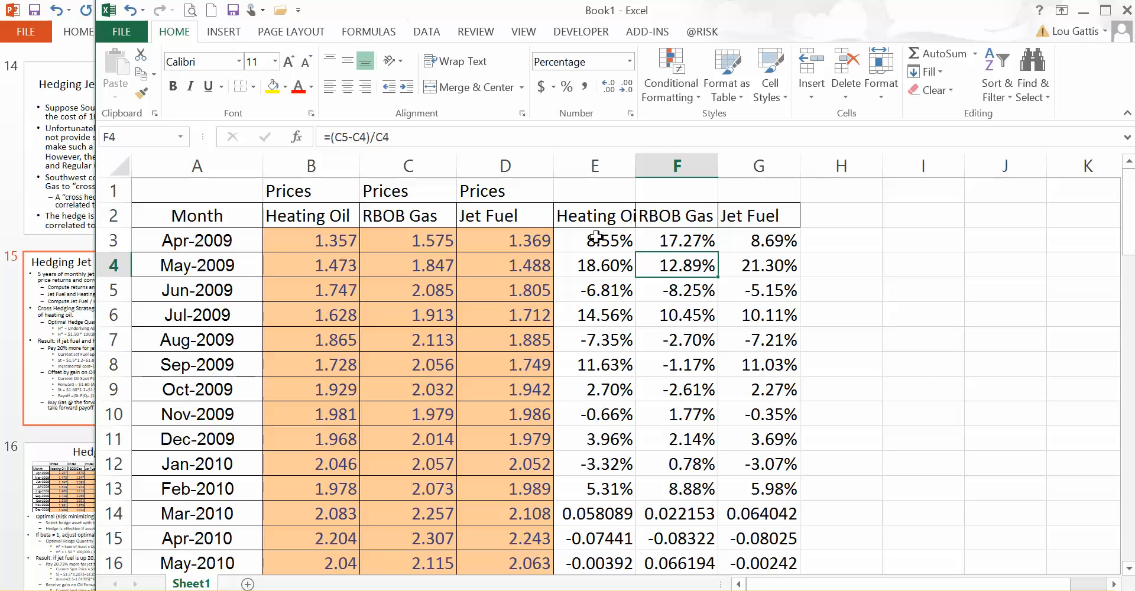
# - Compare the monthly heating oil, RBOB gas and jet fuel returns across the May-2009 to Oct-2009 rows
pyautogui.moveTo(586, 266); pyautogui.dragTo(768, 267)
pyautogui.moveTo(600, 290); pyautogui.dragTo(768, 290)
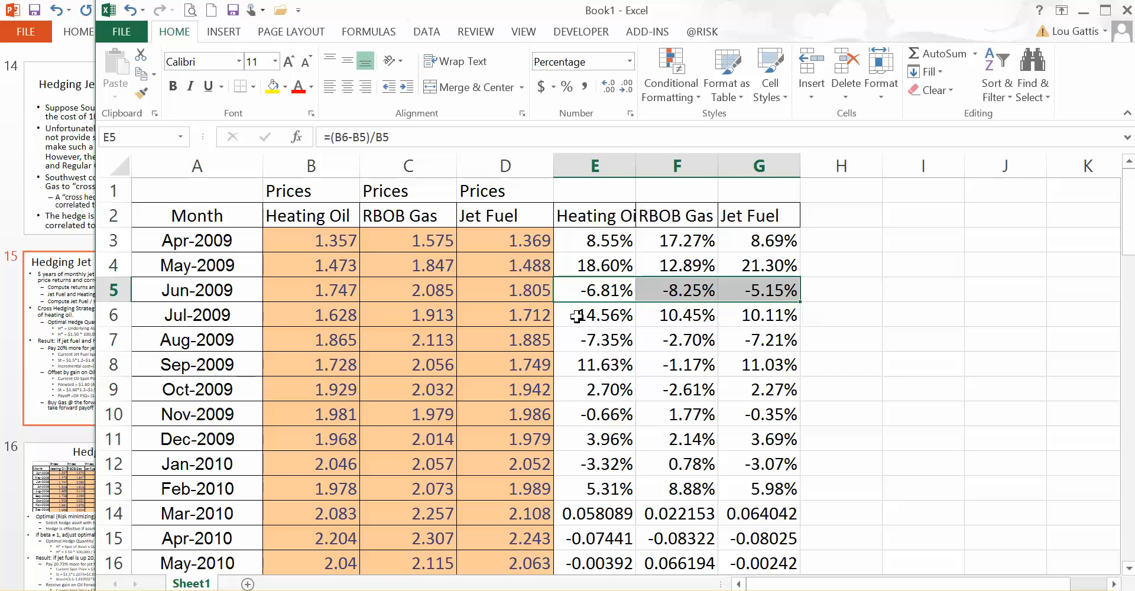
pyautogui.moveTo(576, 317); pyautogui.dragTo(762, 316)
pyautogui.click(608, 342)
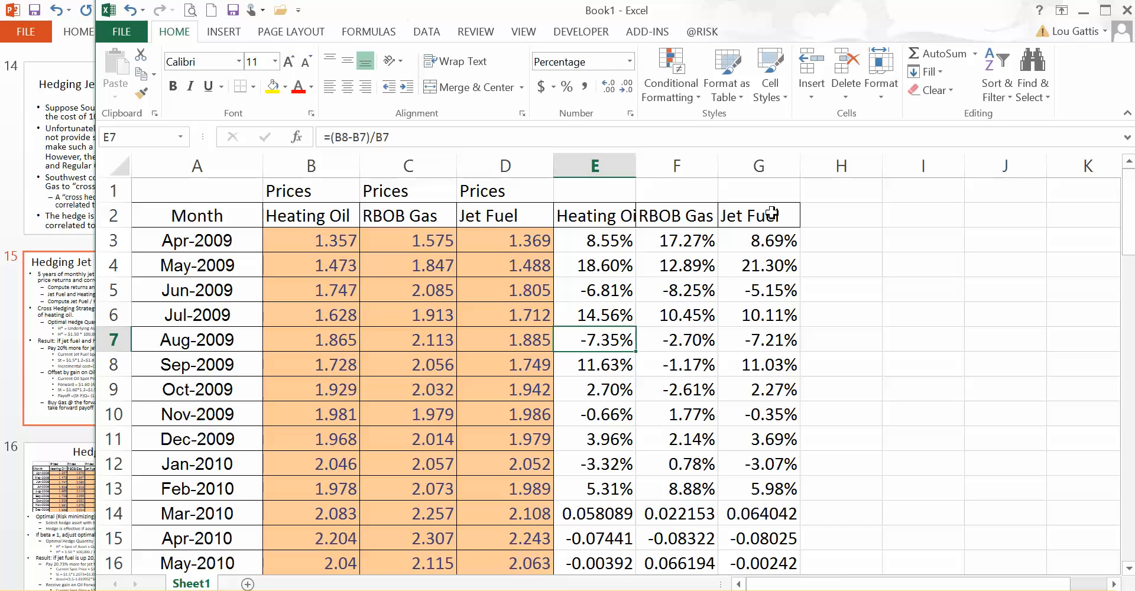
pyautogui.click(597, 366)
pyautogui.click(767, 365)
pyautogui.click(591, 365)
pyautogui.click(781, 366)
pyautogui.click(631, 366)
pyautogui.click(685, 366)
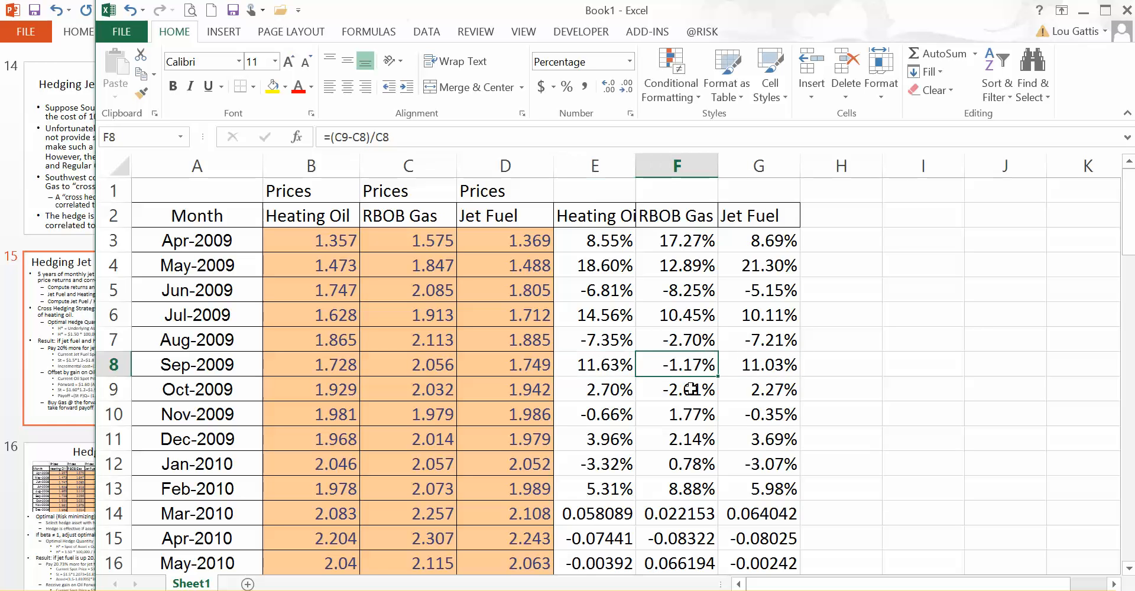
pyautogui.click(606, 394)
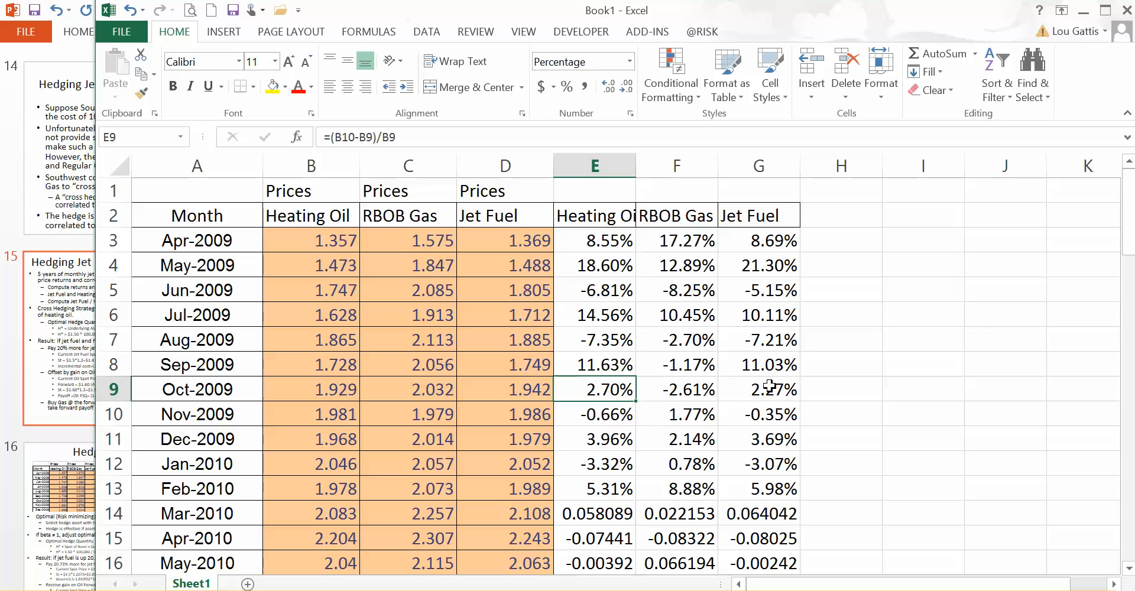
pyautogui.click(768, 387)
pyautogui.click(587, 391)
pyautogui.click(687, 390)
pyautogui.moveTo(598, 217); pyautogui.dragTo(597, 390)
pyautogui.moveTo(766, 208); pyautogui.dragTo(768, 390)
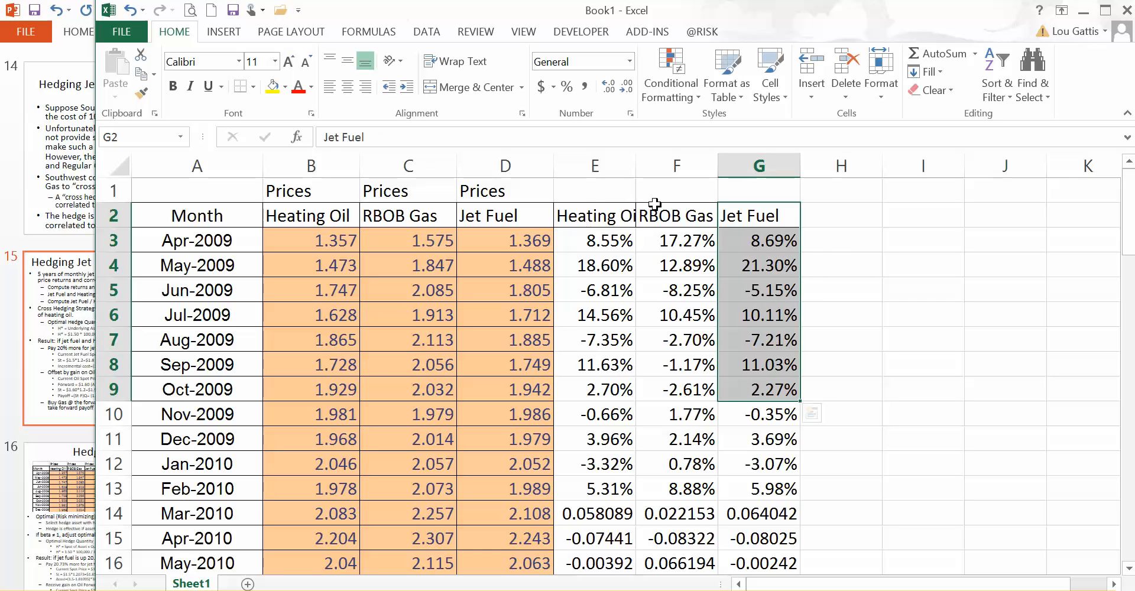
pyautogui.click(657, 205)
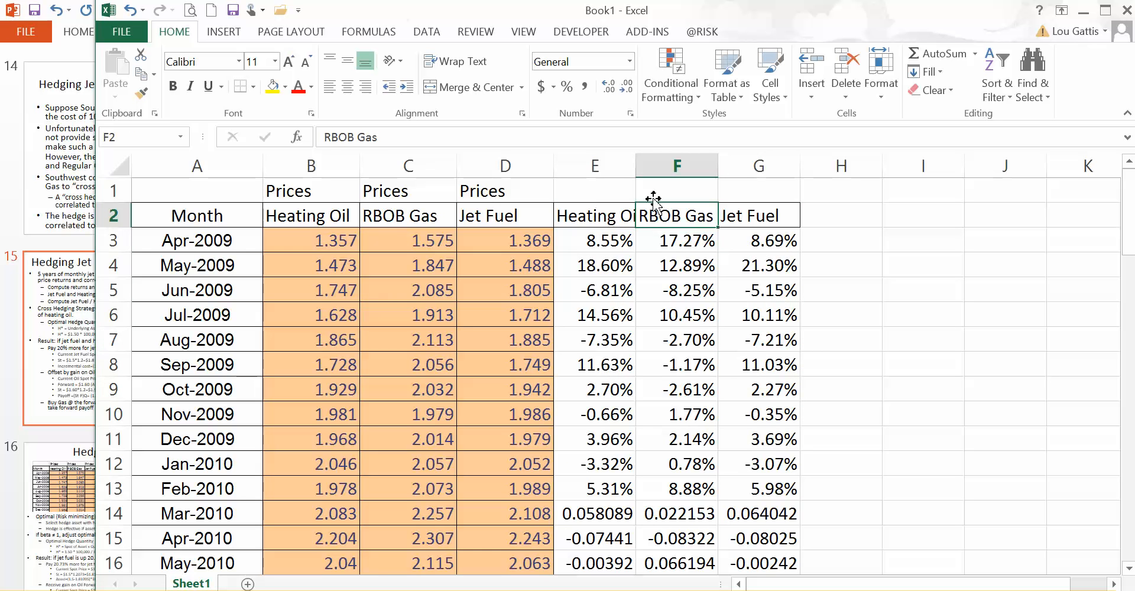
pyautogui.click(608, 219)
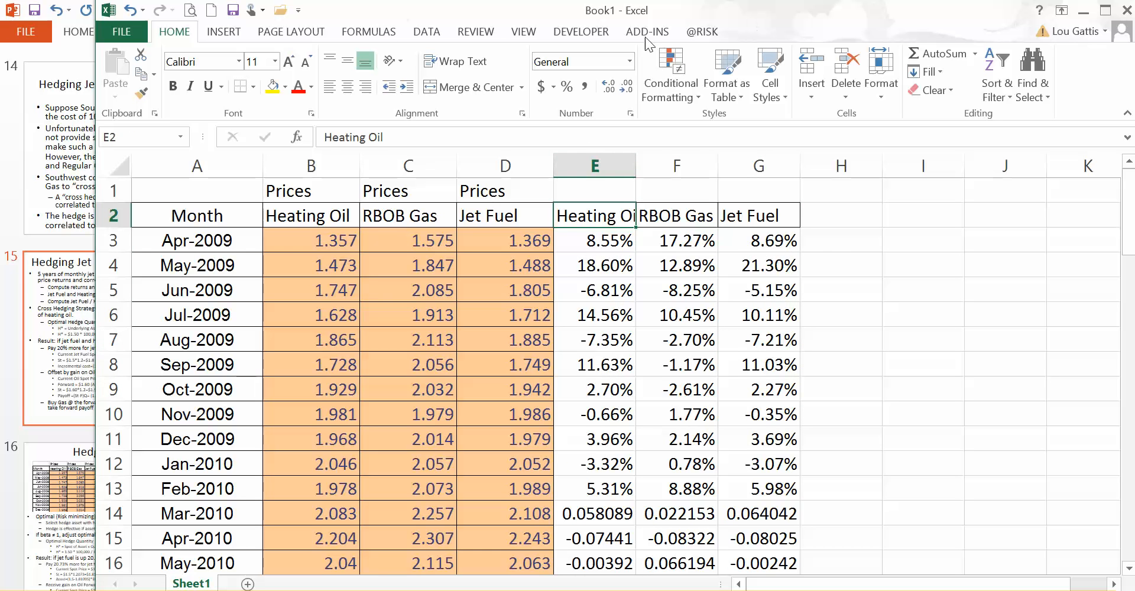
# - Run the Data Analysis Correlation tool on the three return columns, with labels in the first row and output at I2
pyautogui.click(438, 33)
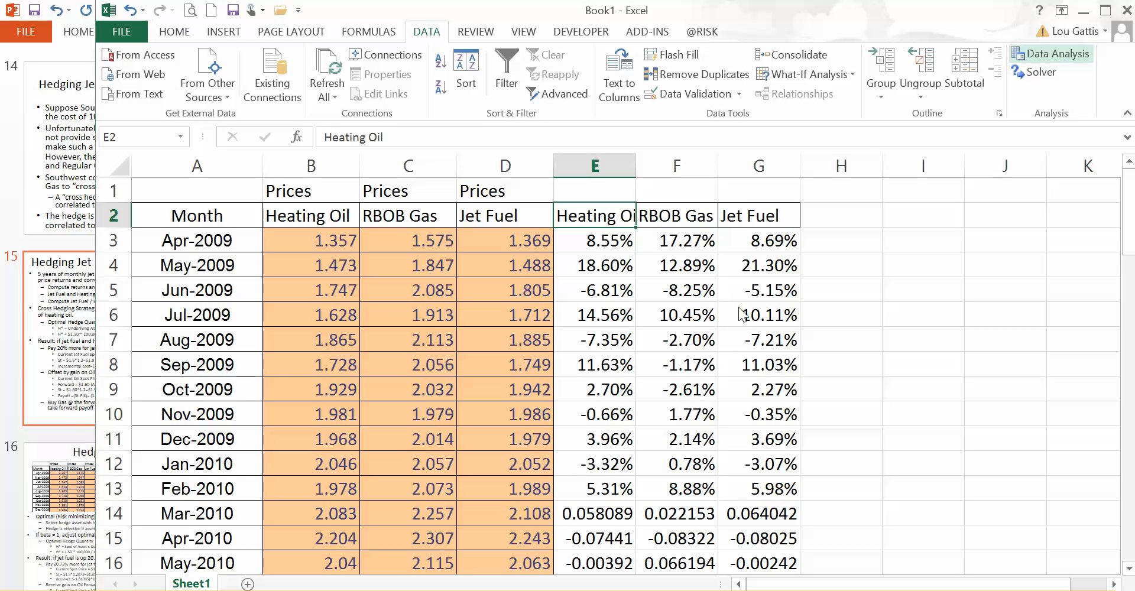
pyautogui.click(1057, 55)
pyautogui.click(269, 409)
pyautogui.moveTo(342, 357); pyautogui.dragTo(338, 360)
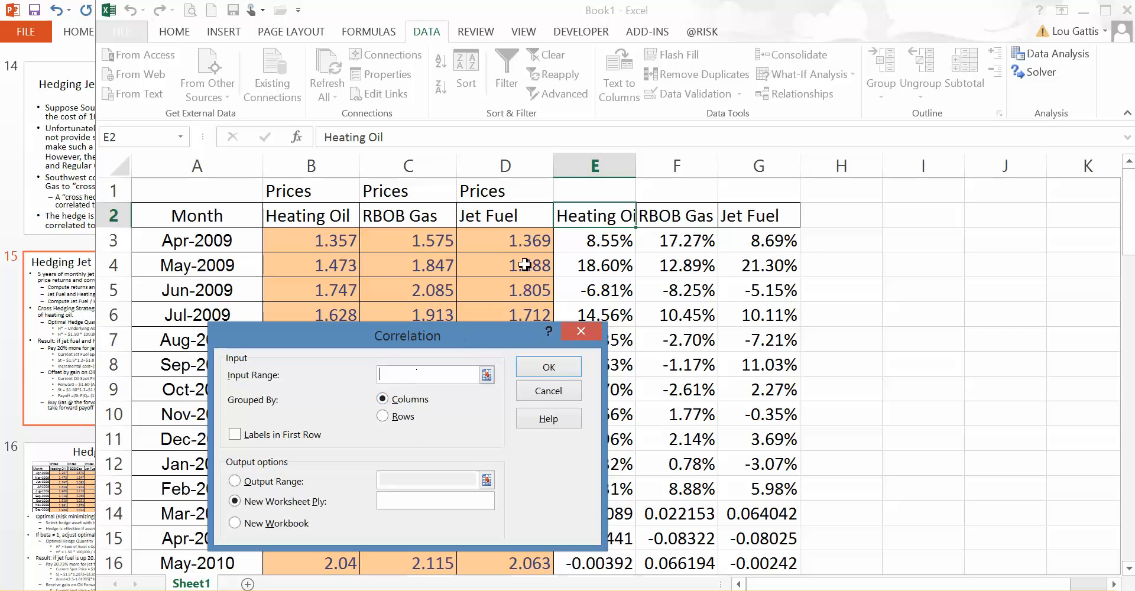
pyautogui.moveTo(582, 213); pyautogui.dragTo(758, 520)
pyautogui.click(235, 436)
pyautogui.click(234, 482)
pyautogui.click(890, 216)
pyautogui.click(548, 366)
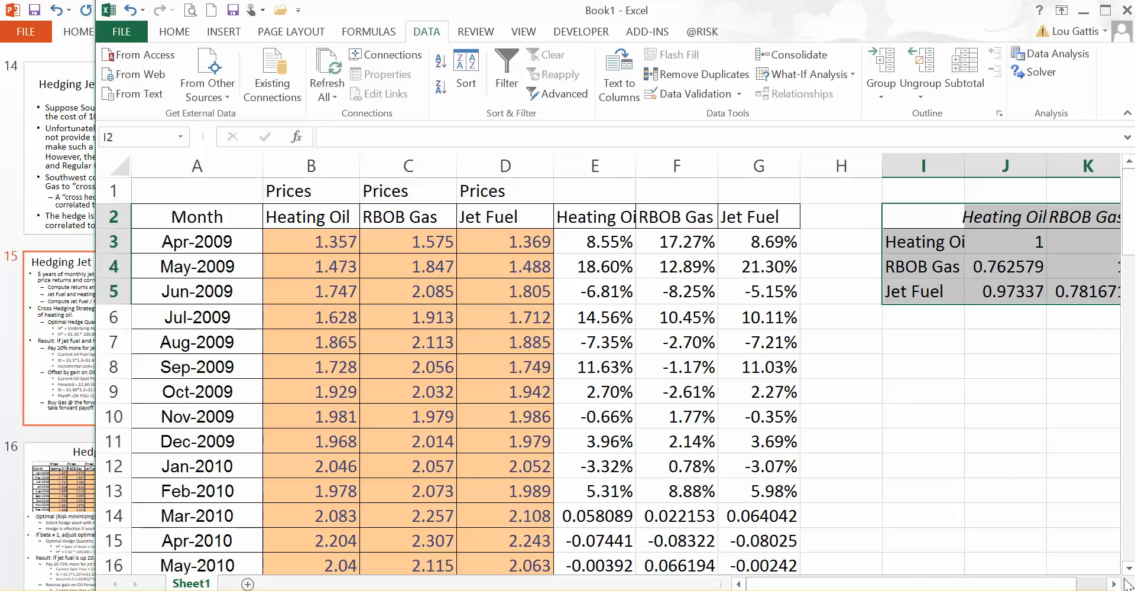
# - Apply the Accent1 cell style to the correlation between jet fuel and heating oil in J5
pyautogui.click(1108, 585)
pyautogui.click(418, 420)
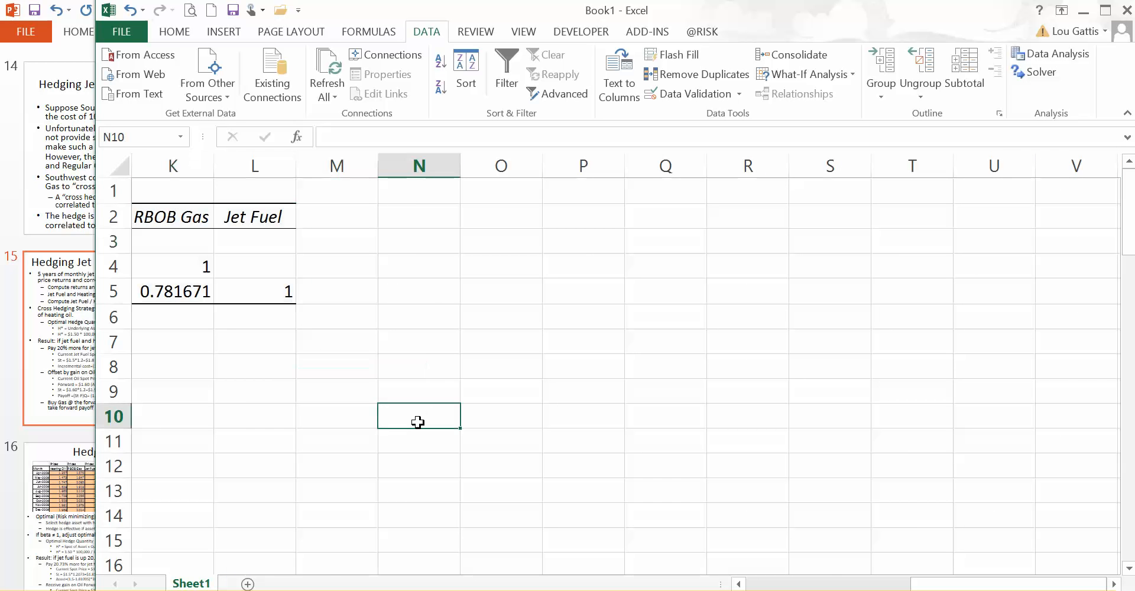
pyautogui.press('Left')
pyautogui.press('Left')
pyautogui.press('Left')
pyautogui.press('Left')
pyautogui.press('Left')
pyautogui.press('Left')
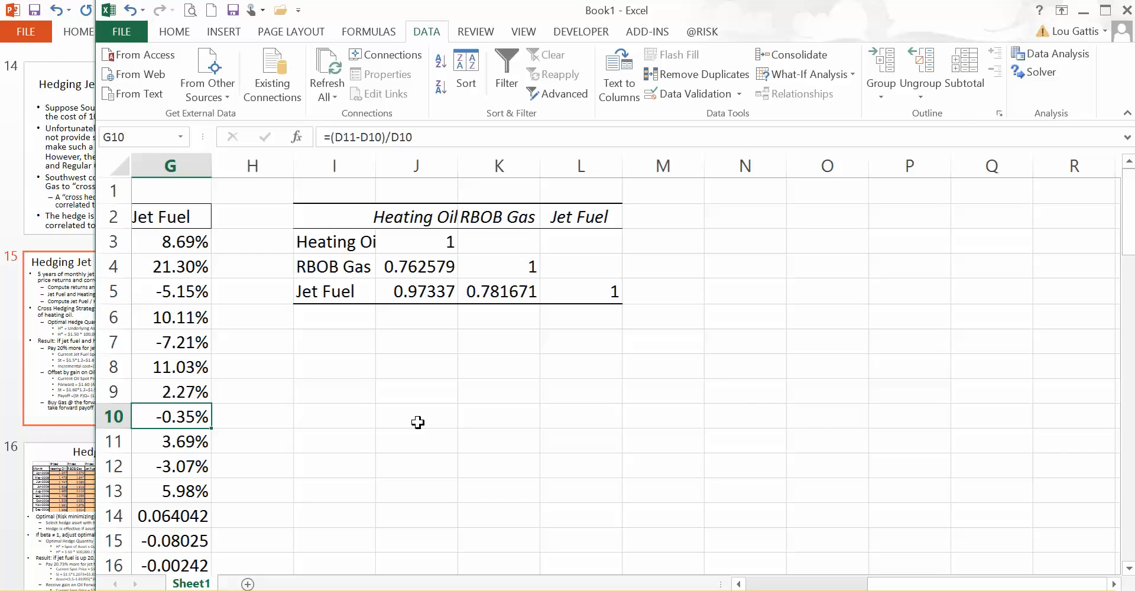
pyautogui.click(444, 291)
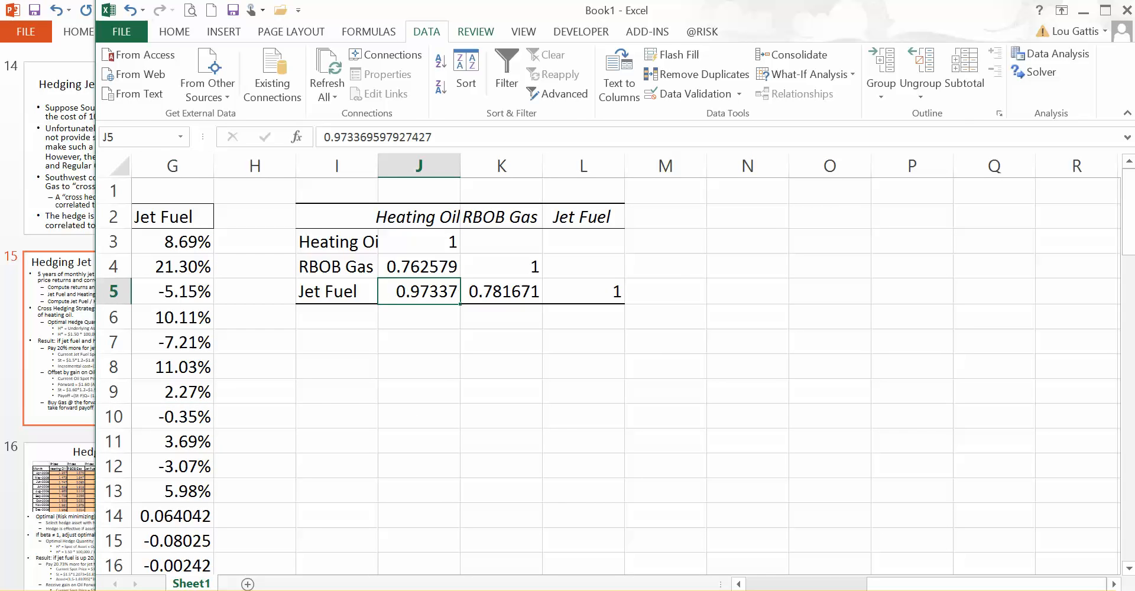
pyautogui.click(175, 33)
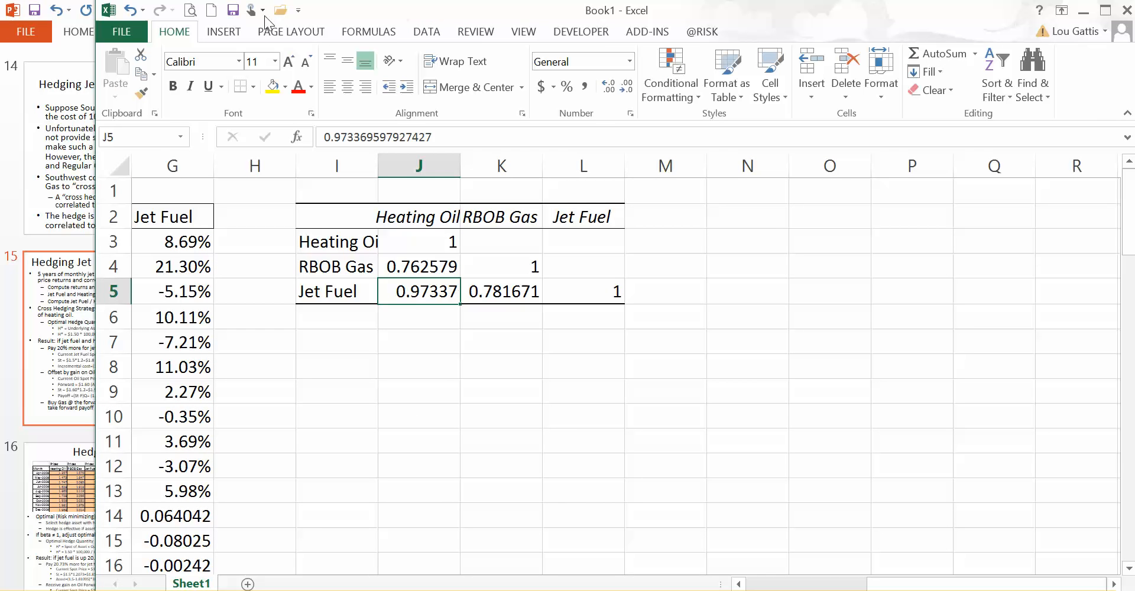
pyautogui.click(777, 85)
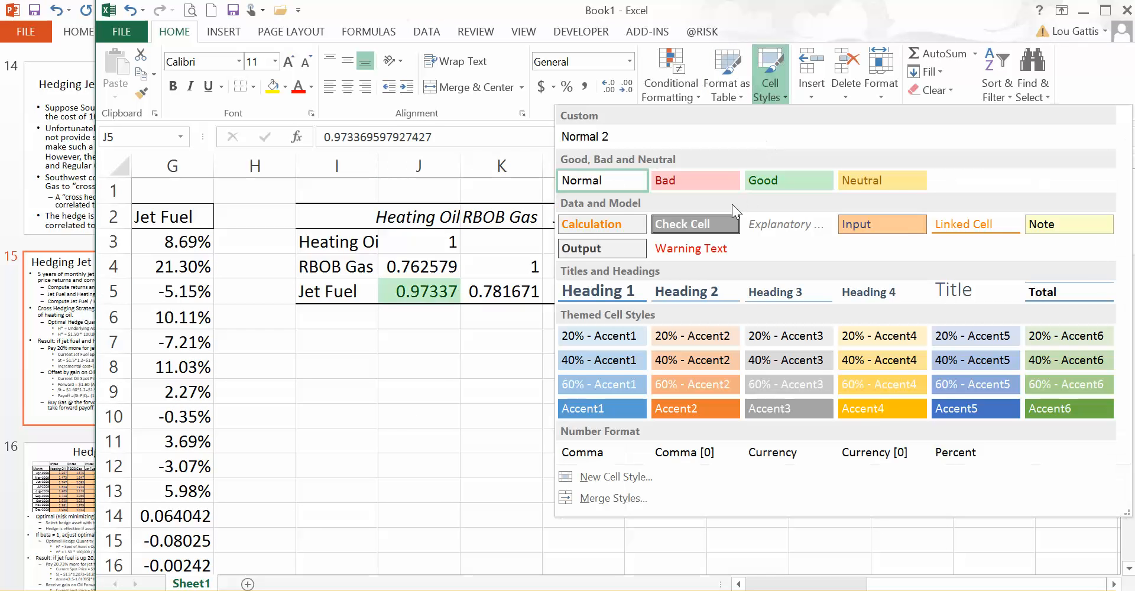
pyautogui.click(596, 409)
pyautogui.click(428, 361)
pyautogui.click(532, 292)
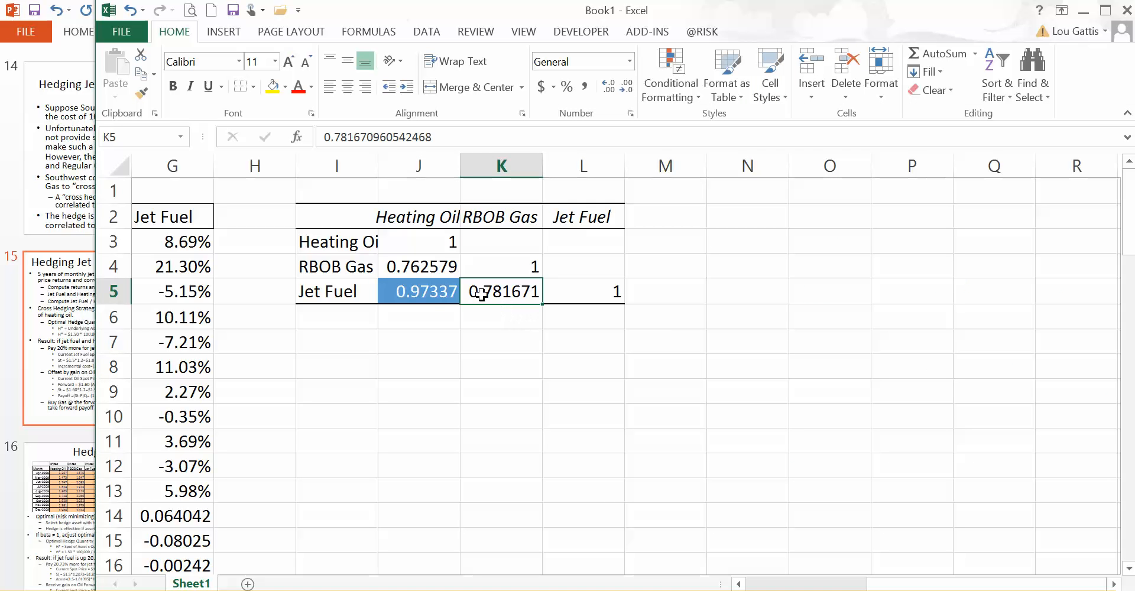
pyautogui.click(413, 287)
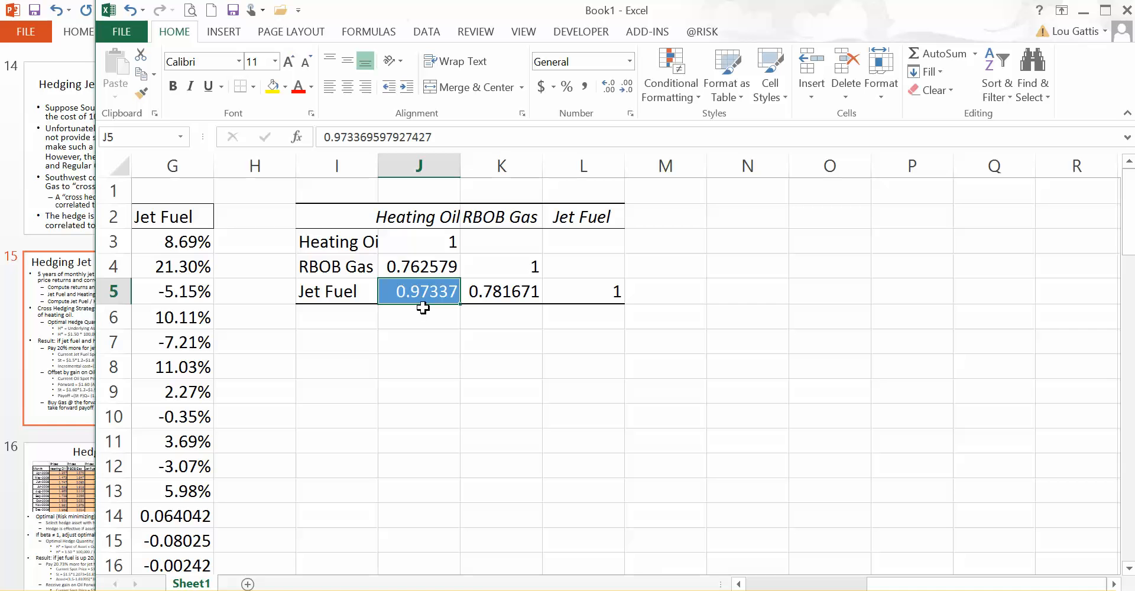
# - Enter the label "Beta (Jet, Oil)" in cell I8 below the correlation table
pyautogui.click(341, 368)
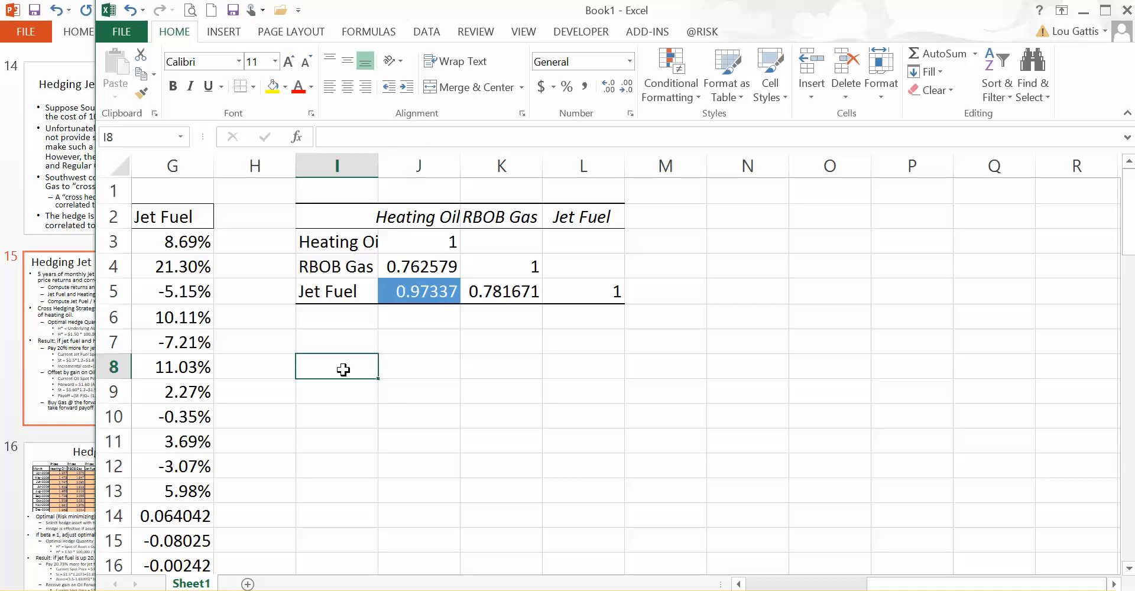
pyautogui.write('Beta (Jet, Oil')
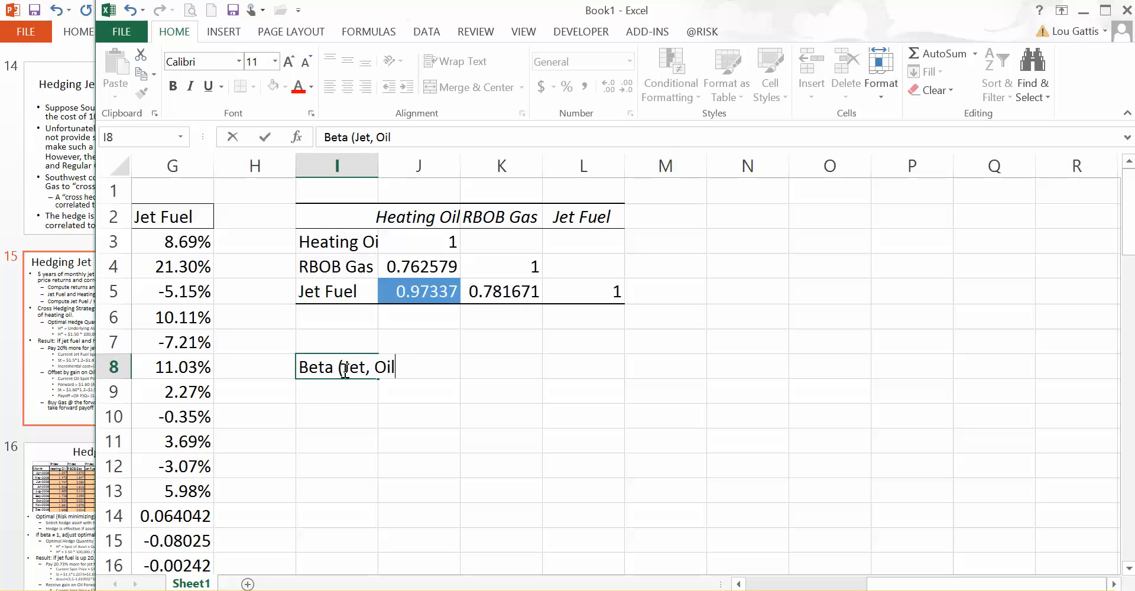
pyautogui.write(')')
pyautogui.press('Return')
# - Calculate in K8 the jet fuel beta against heating oil with =SLOPE(G3:G71,E3:E71)
pyautogui.press('Right')
pyautogui.press('Down')
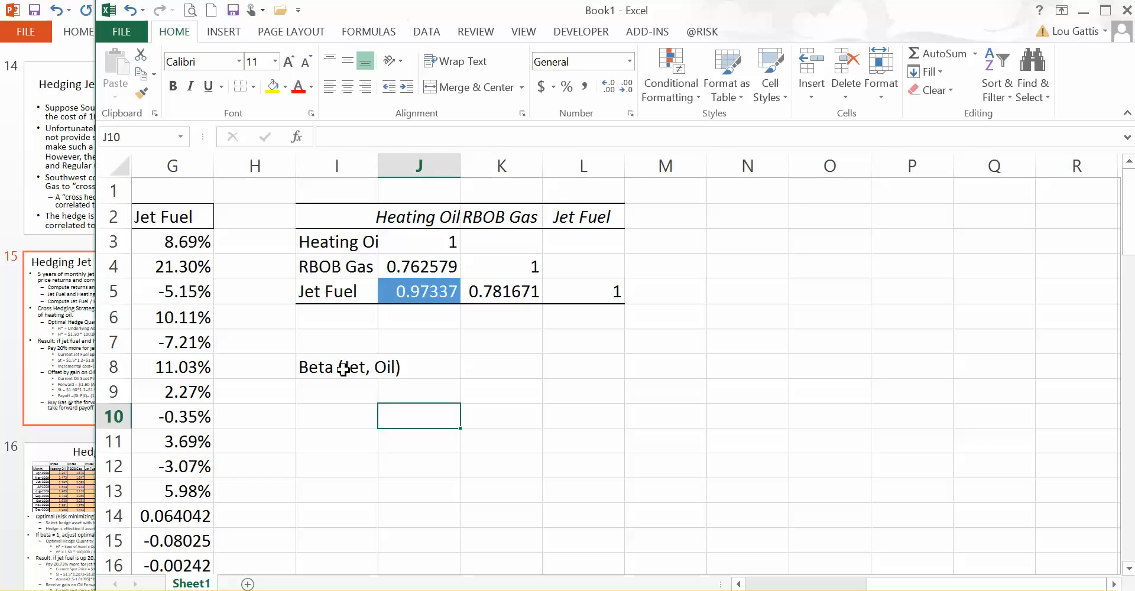
pyautogui.press('Right')
pyautogui.press('Up')
pyautogui.press('Up')
pyautogui.write('=slop')
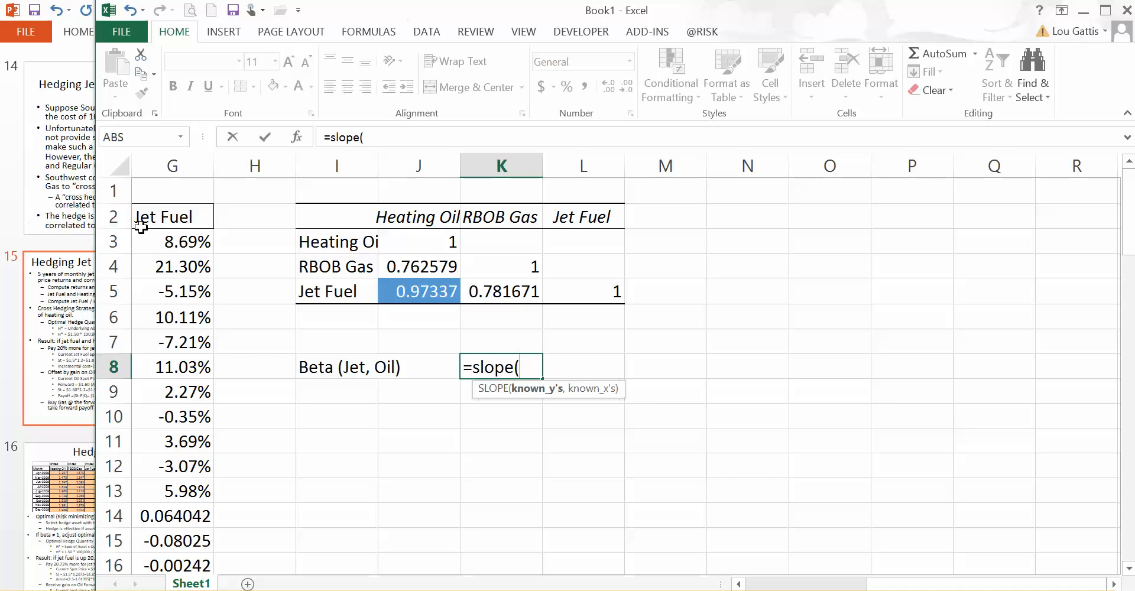
pyautogui.moveTo(158, 236); pyautogui.dragTo(166, 340)
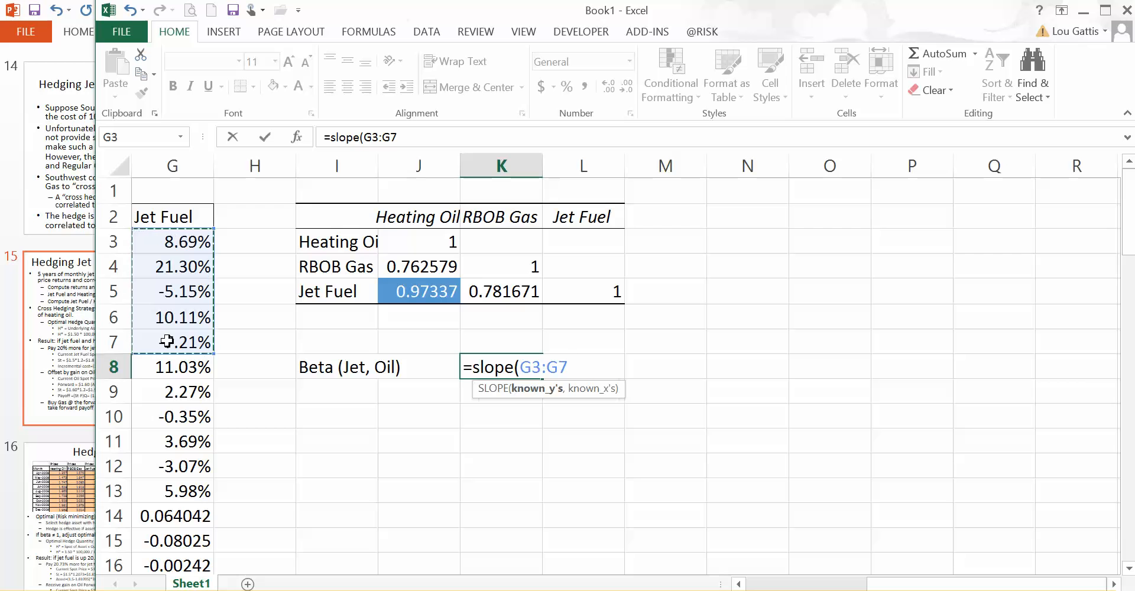
pyautogui.hotkey('ctrl', 'shift', 'Down')
pyautogui.write(',')
pyautogui.press('Left')
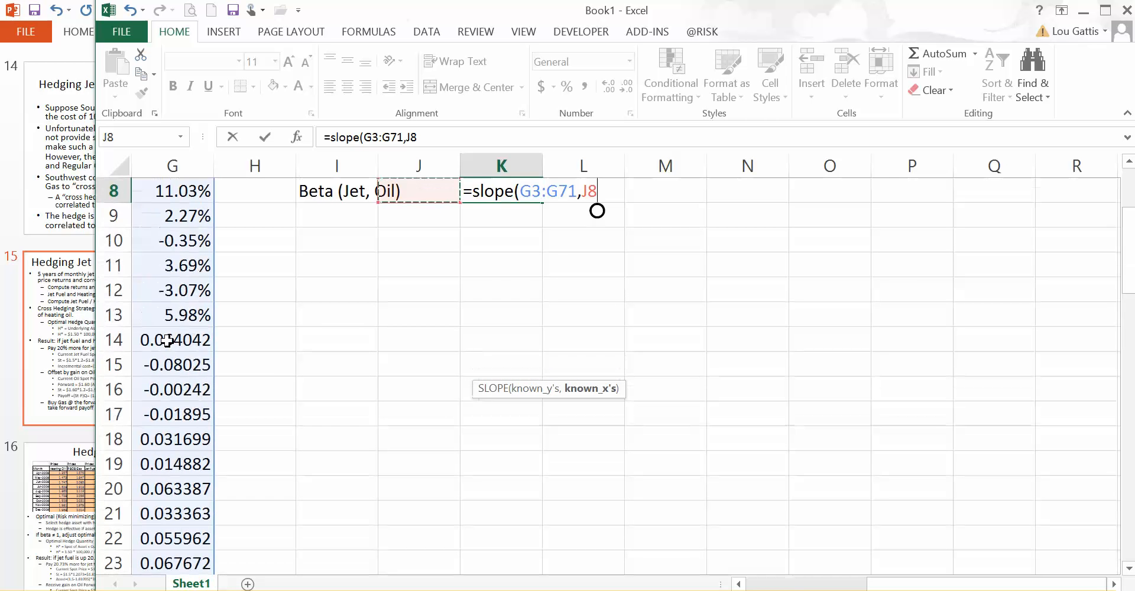
pyautogui.press('Left')
pyautogui.press('Left')
pyautogui.press('Left')
pyautogui.press('Left')
pyautogui.press('Left')
pyautogui.press('Left')
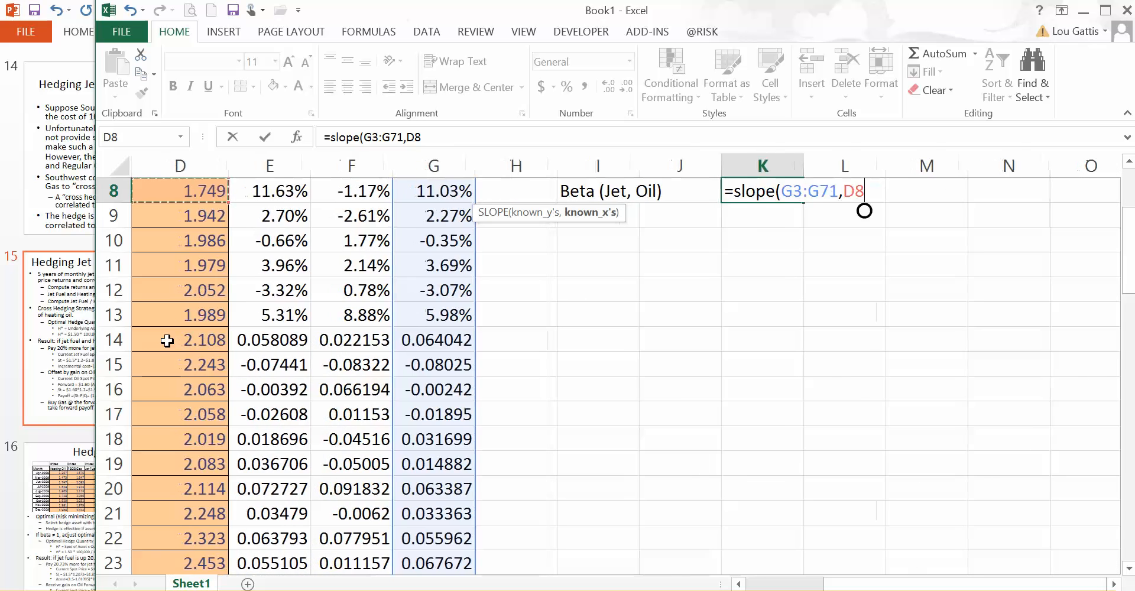
pyautogui.press('Up')
pyautogui.press('Up')
pyautogui.press('Up')
pyautogui.press('Right')
pyautogui.press('Up')
pyautogui.press('Up')
pyautogui.press('Up')
pyautogui.press('Up')
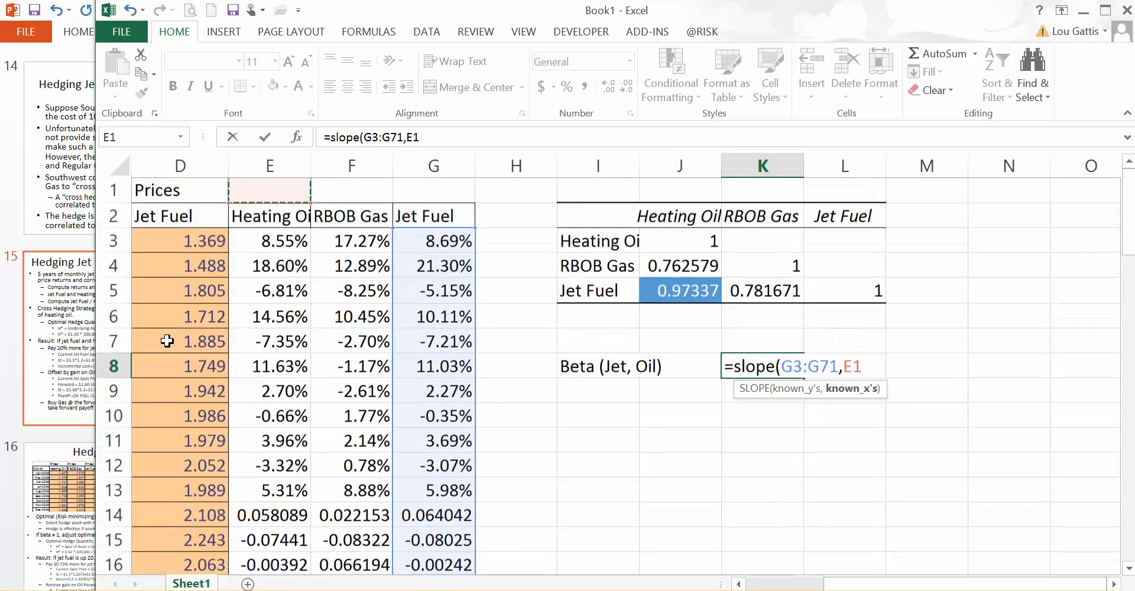
pyautogui.press('Down')
pyautogui.press('Down')
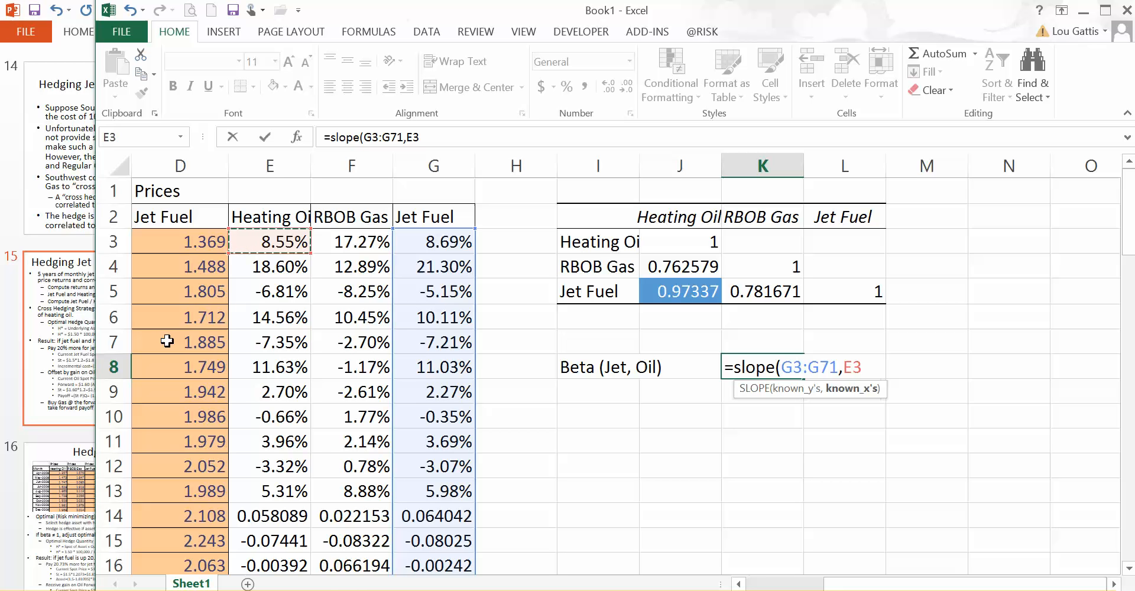
pyautogui.hotkey('ctrl', 'shift', 'Down')
pyautogui.write(')')
pyautogui.press('Return')
pyautogui.scroll(2, 236, 327)
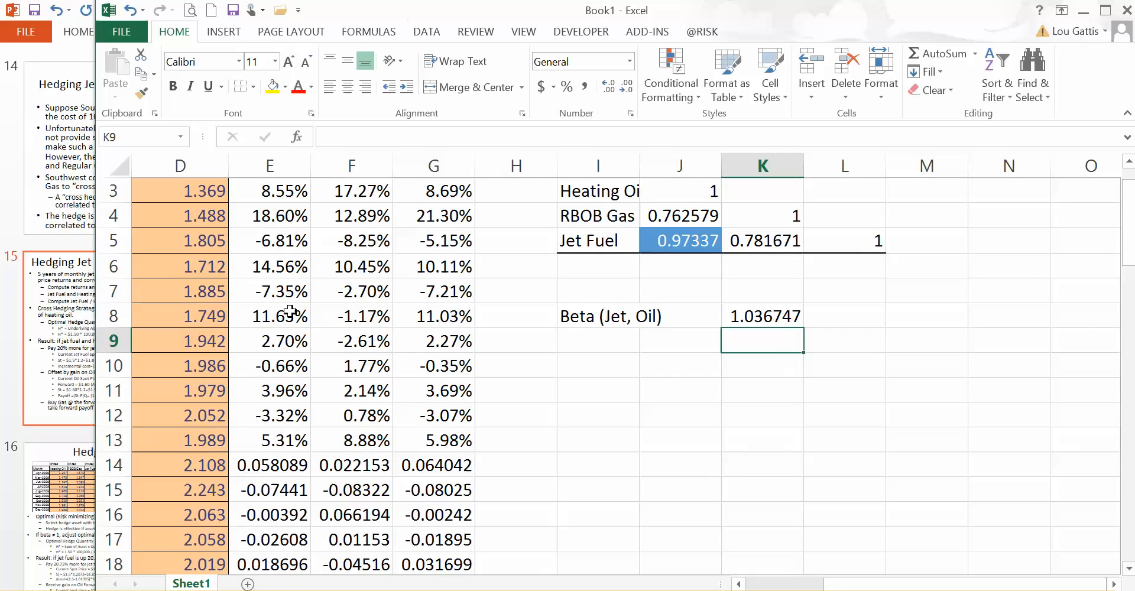
# - Apply the Accent1 cell style to the beta value in K8
pyautogui.click(758, 316)
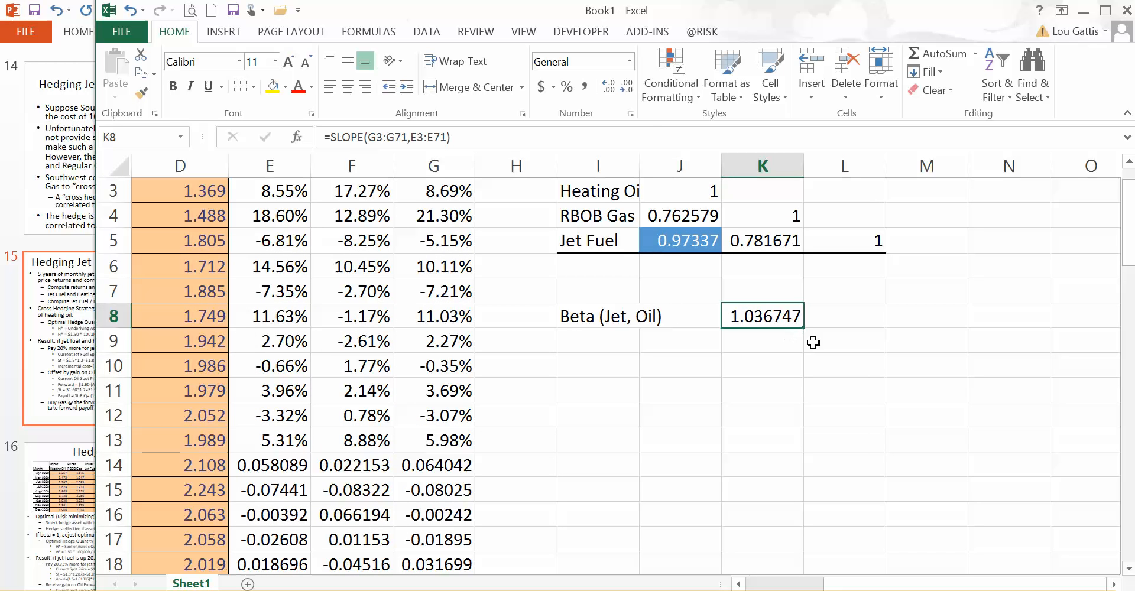
pyautogui.click(775, 83)
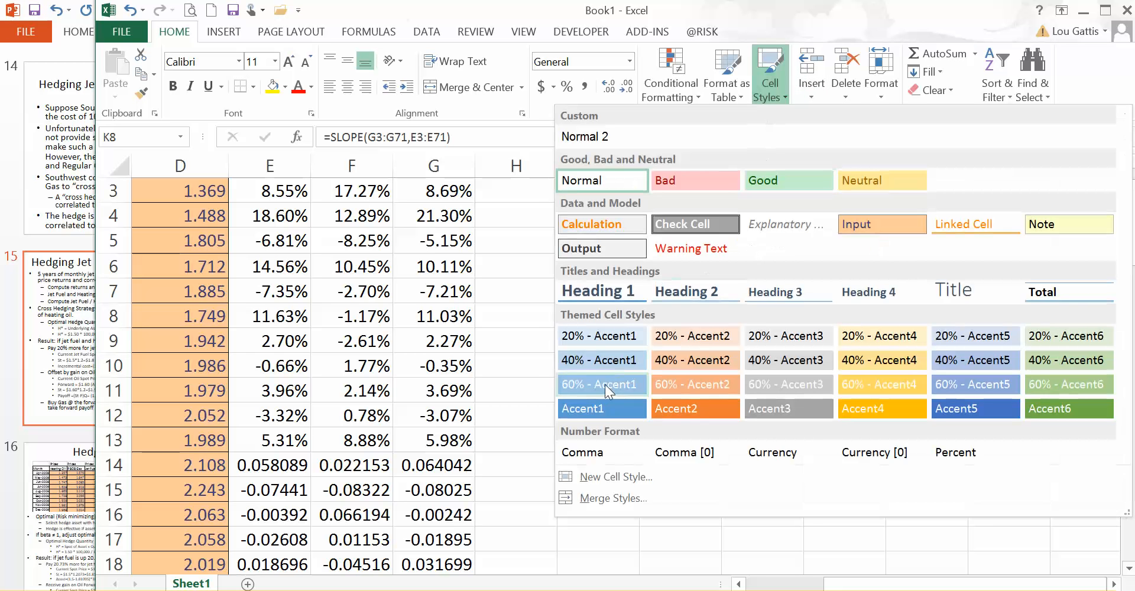
pyautogui.click(594, 407)
pyautogui.click(739, 366)
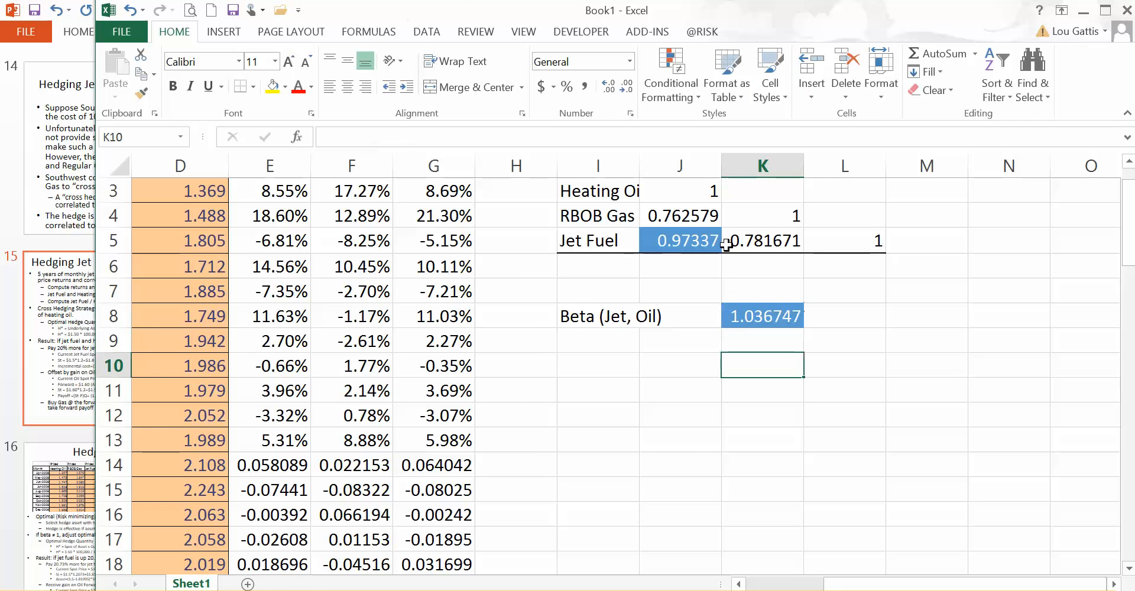
# - Review the correlation in J5 and the beta in K8, and switch to PowerPoint to present the Hedging Jet Fuel Costs slide full screen
pyautogui.click(681, 237)
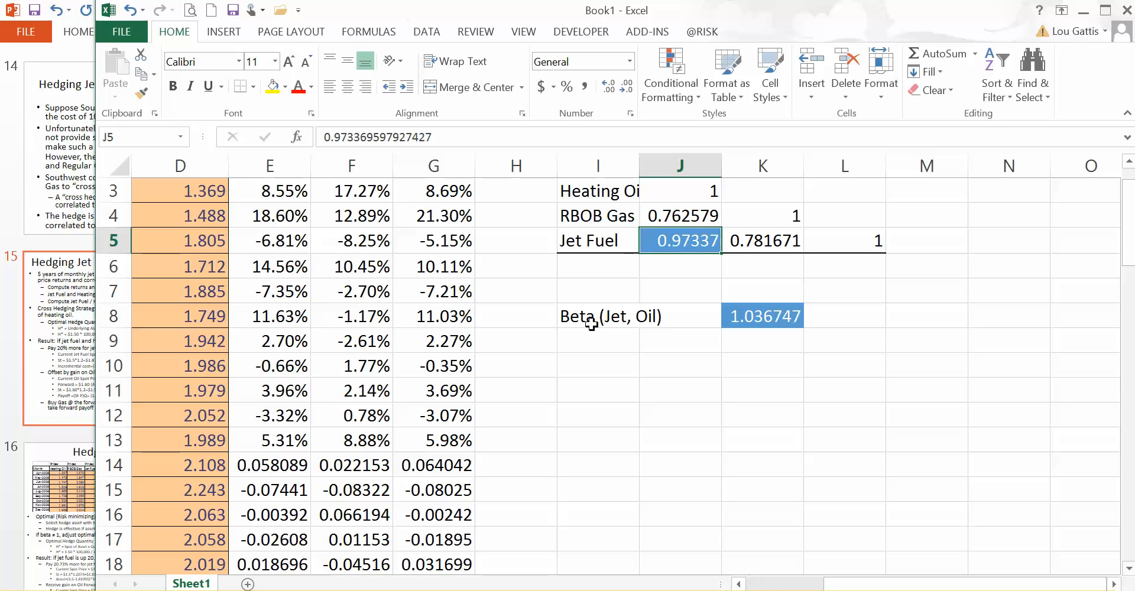
pyautogui.click(774, 321)
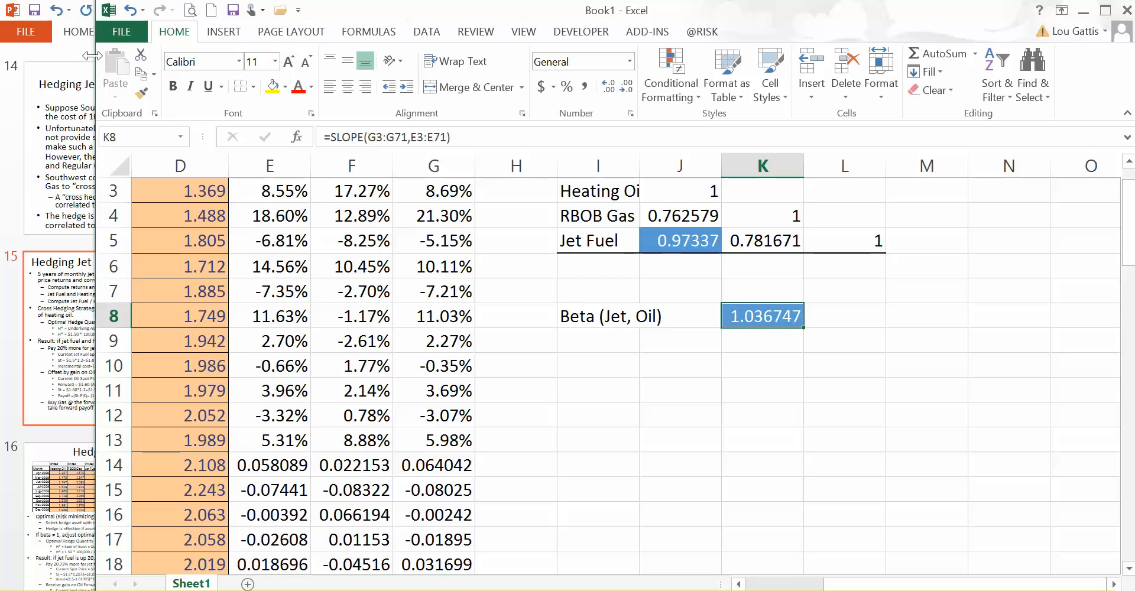
pyautogui.click(54, 126)
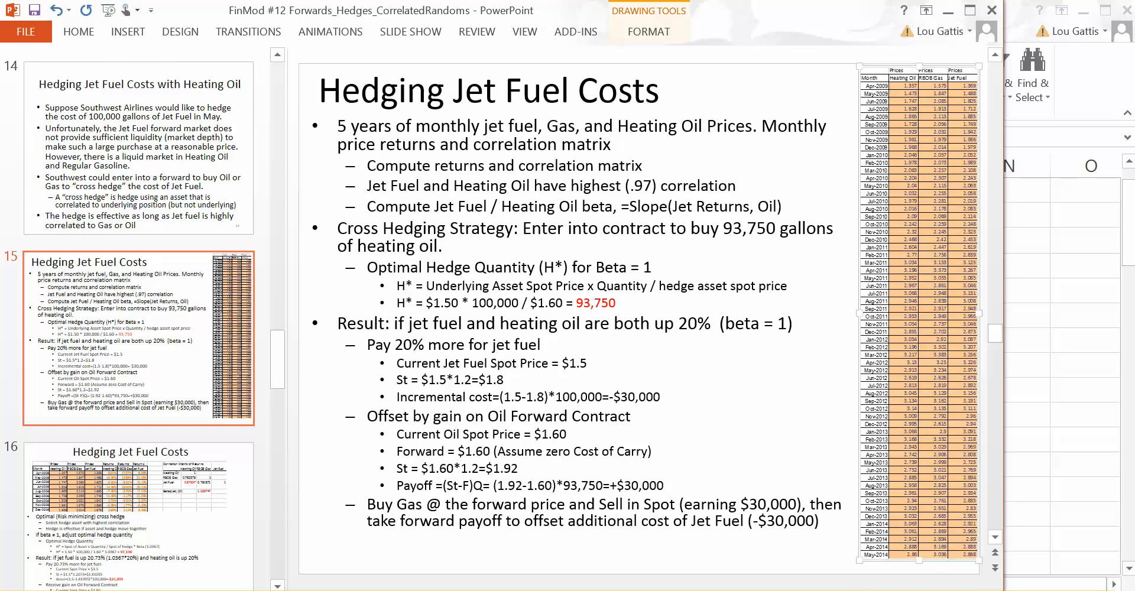
pyautogui.hotkey('shift', 'F5')
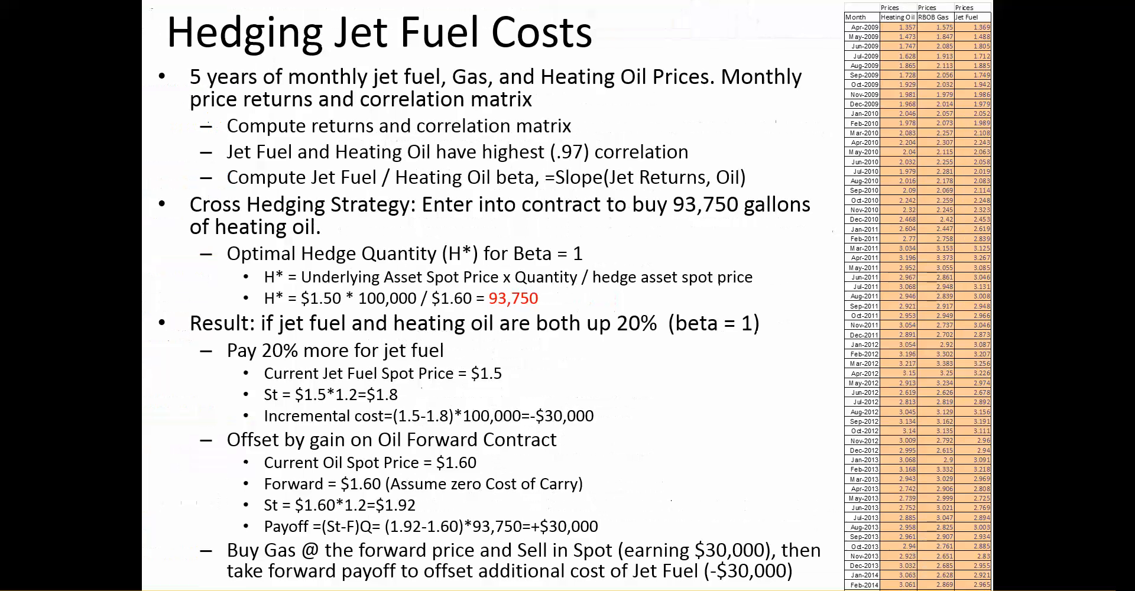
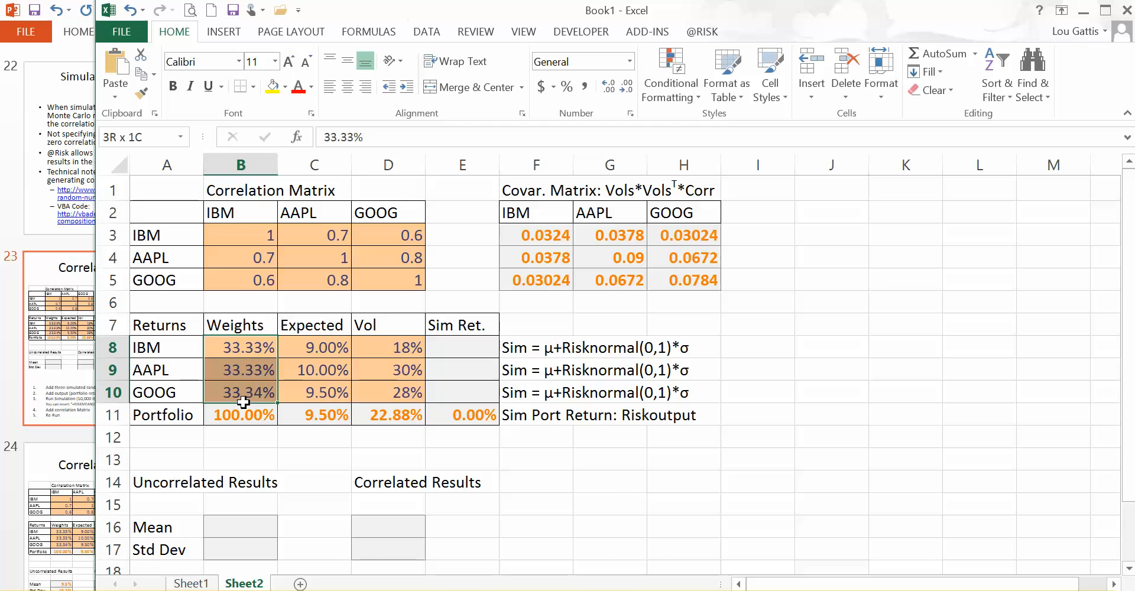
# - Examine the stock weights, expected returns and volatilities in B8:D10 and the covariance matrix in F3:H5 on Sheet2
pyautogui.write('33.33% 33.33% 33.34%')
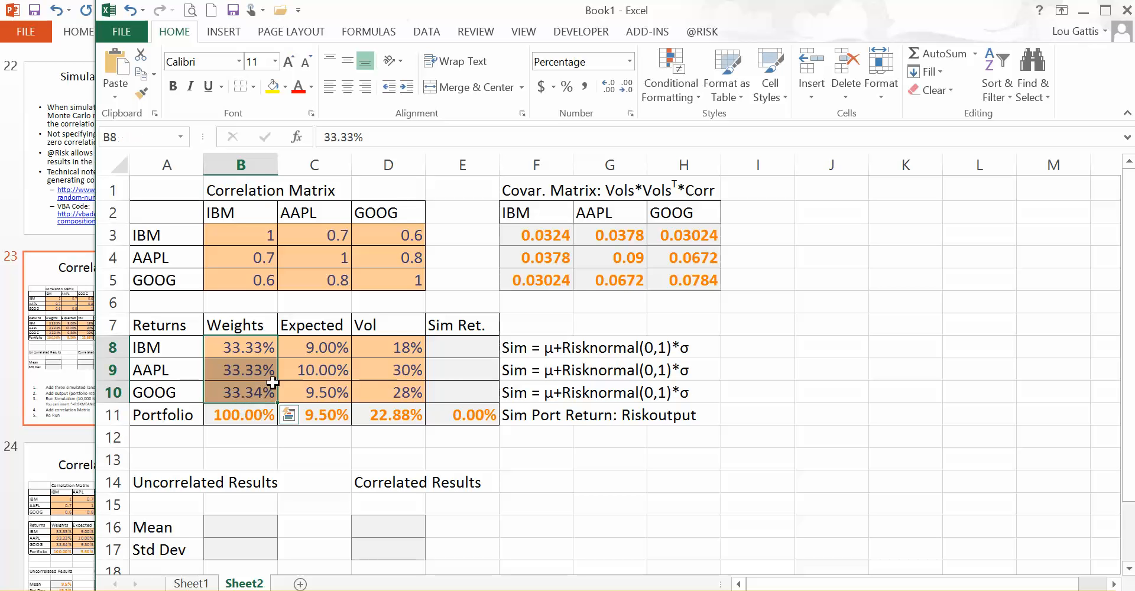
pyautogui.click(318, 347)
pyautogui.moveTo(320, 368); pyautogui.dragTo(341, 384)
pyautogui.hotkey('ctrl', 'v')
pyautogui.moveTo(395, 349); pyautogui.dragTo(399, 391)
pyautogui.hotkey('ctrl', 'v')
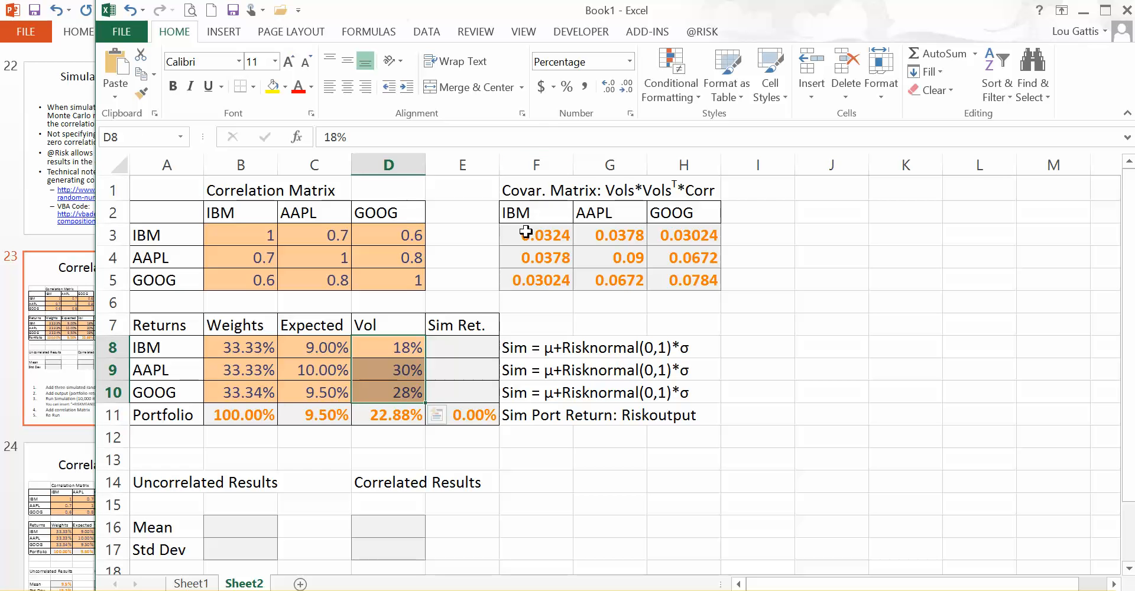
pyautogui.moveTo(541, 226); pyautogui.dragTo(680, 281)
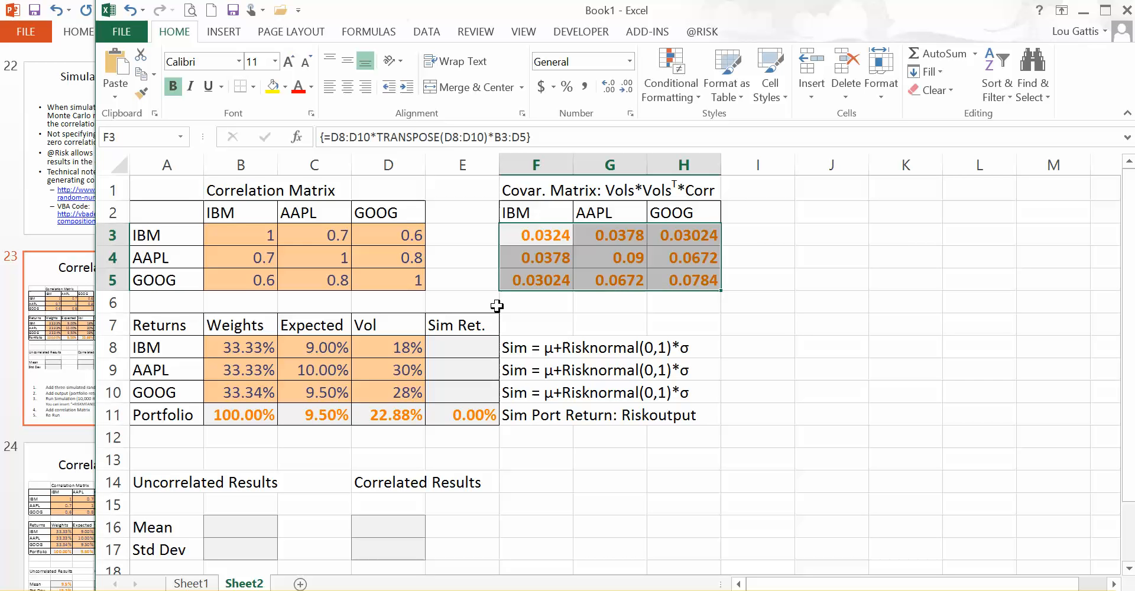
# - Enter the simulated return formula =C8+RiskNormal(0,1)*D8 for IBM in E8
pyautogui.click(438, 342)
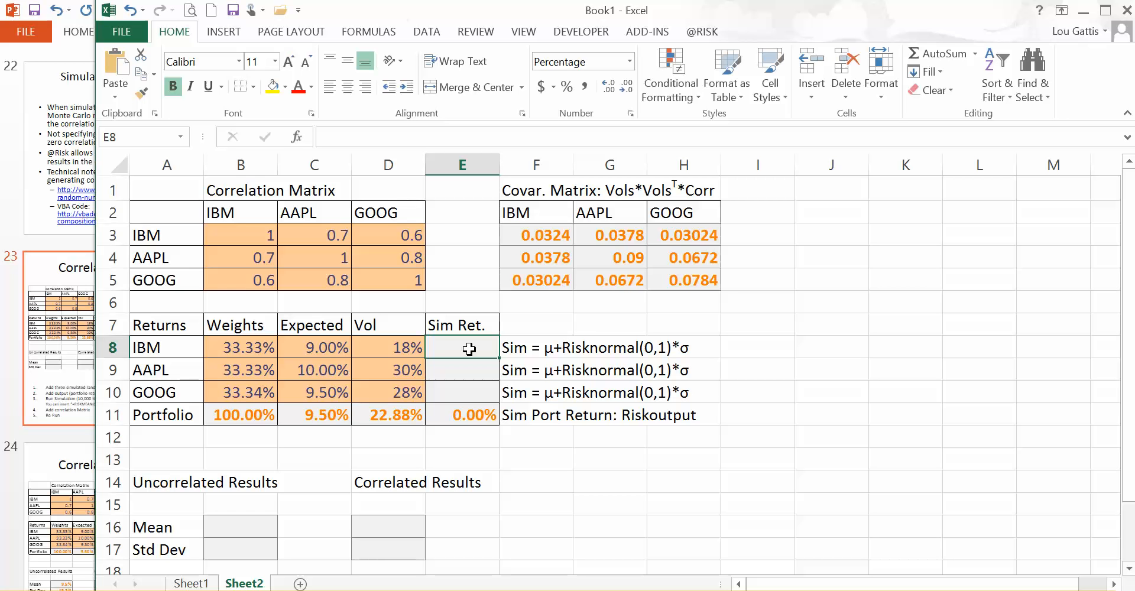
pyautogui.write('=')
pyautogui.press('Left')
pyautogui.press('Left')
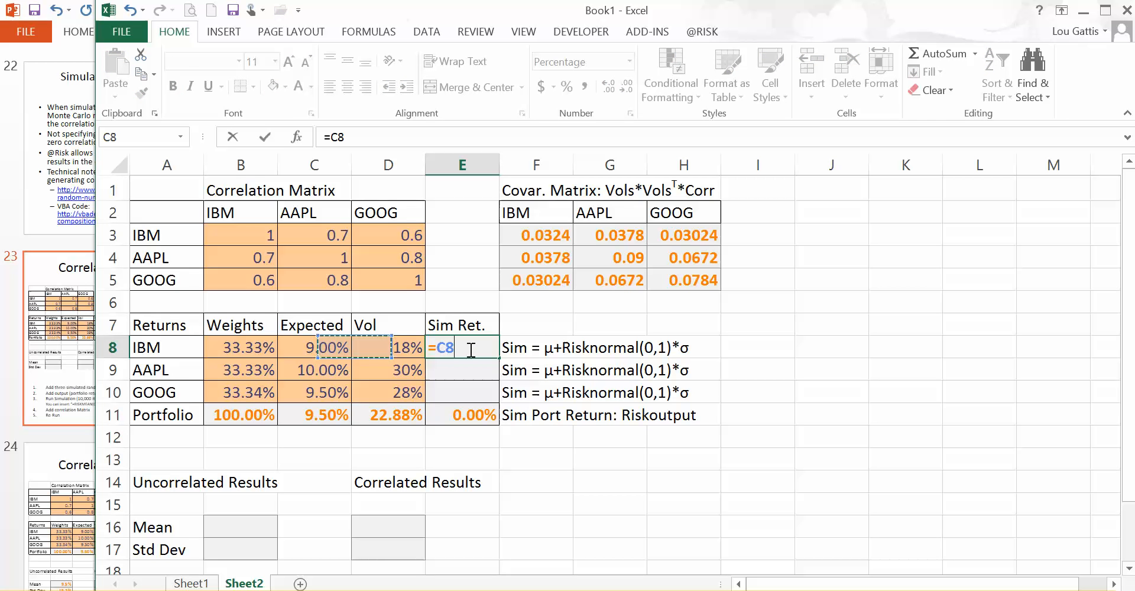
pyautogui.write('+')
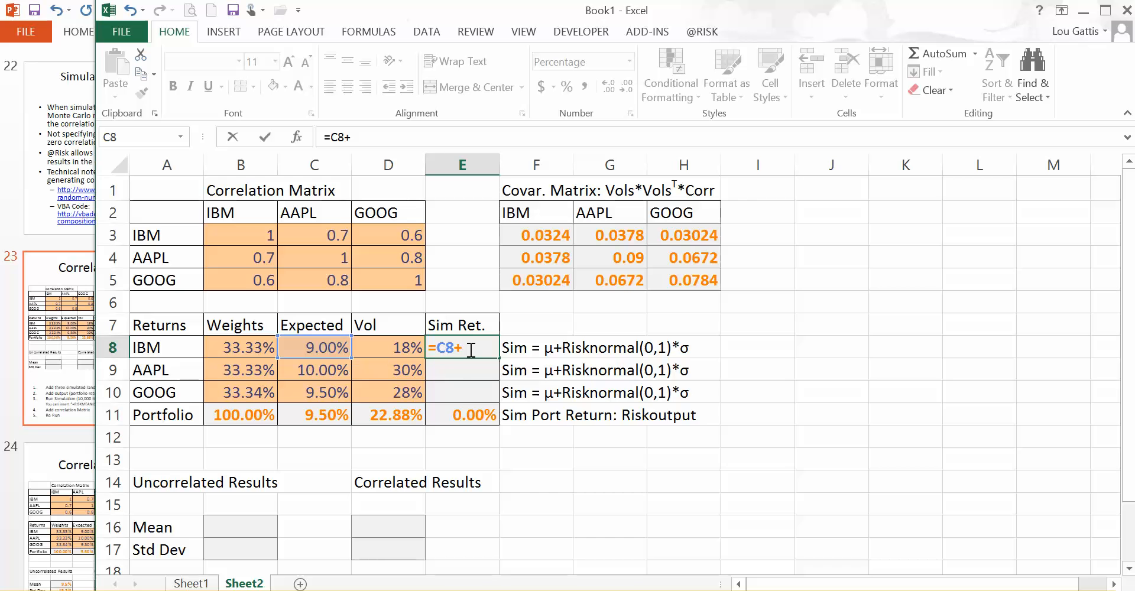
pyautogui.write('risknorm')
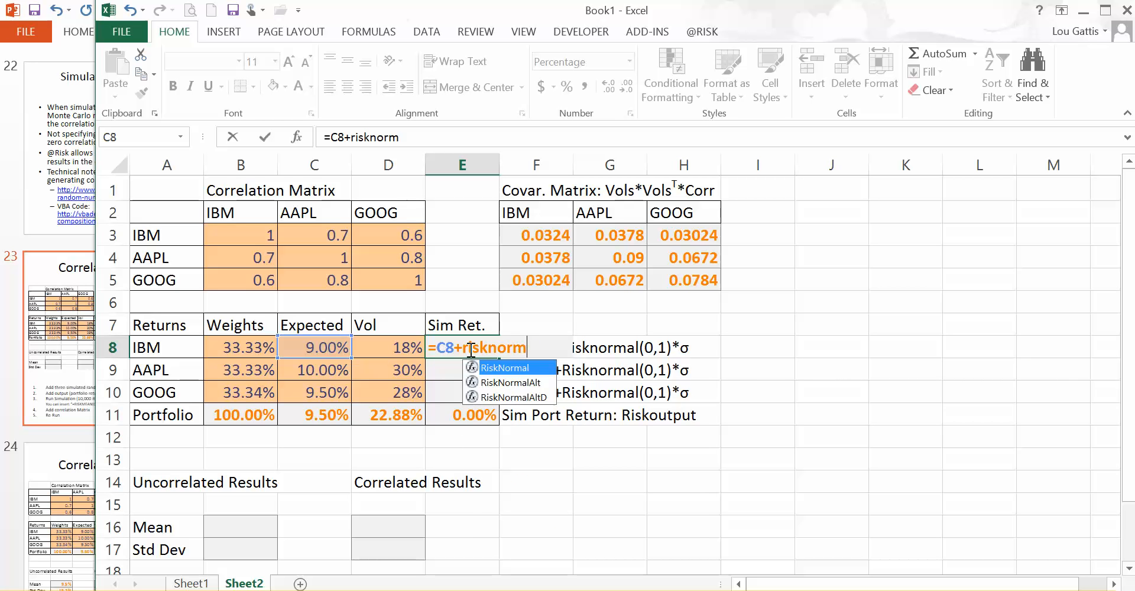
pyautogui.write('al(0')
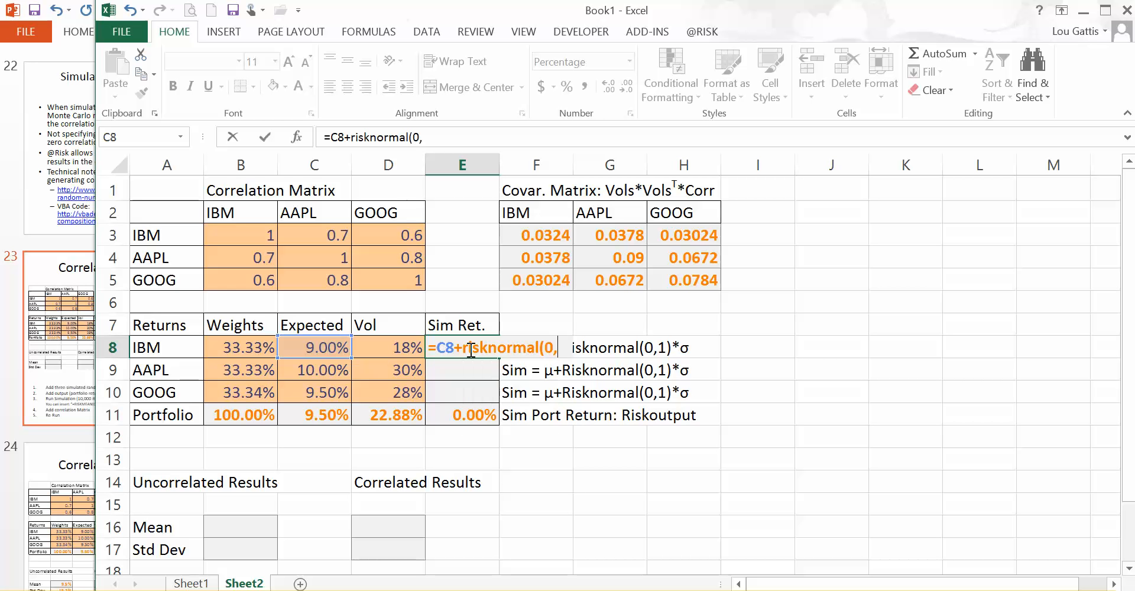
pyautogui.write(',1)*')
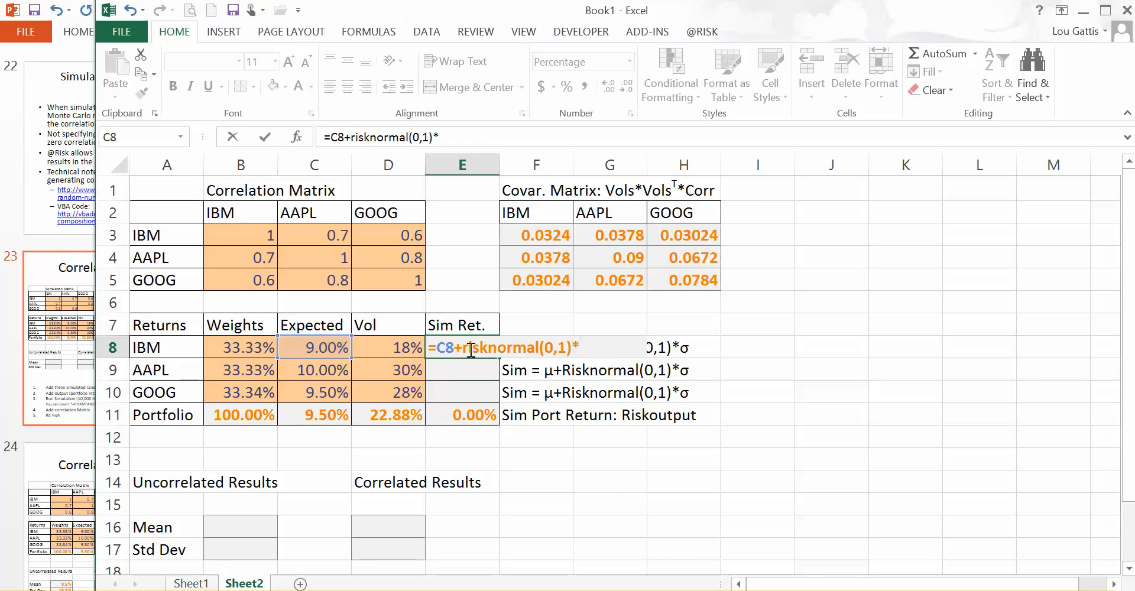
pyautogui.click(377, 344)
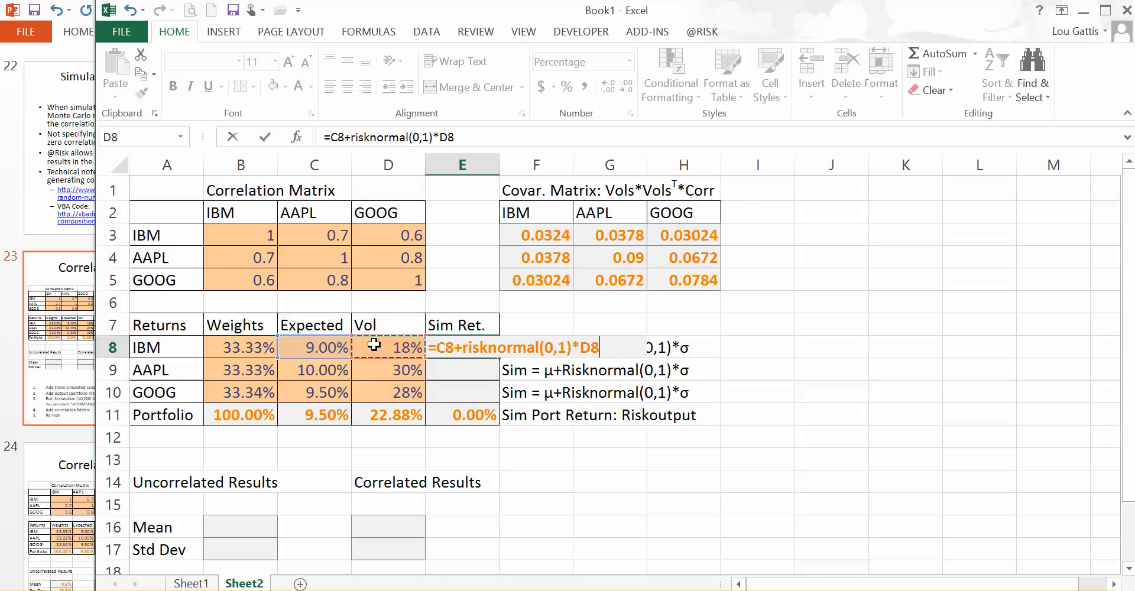
pyautogui.press('Return')
pyautogui.press('Up')
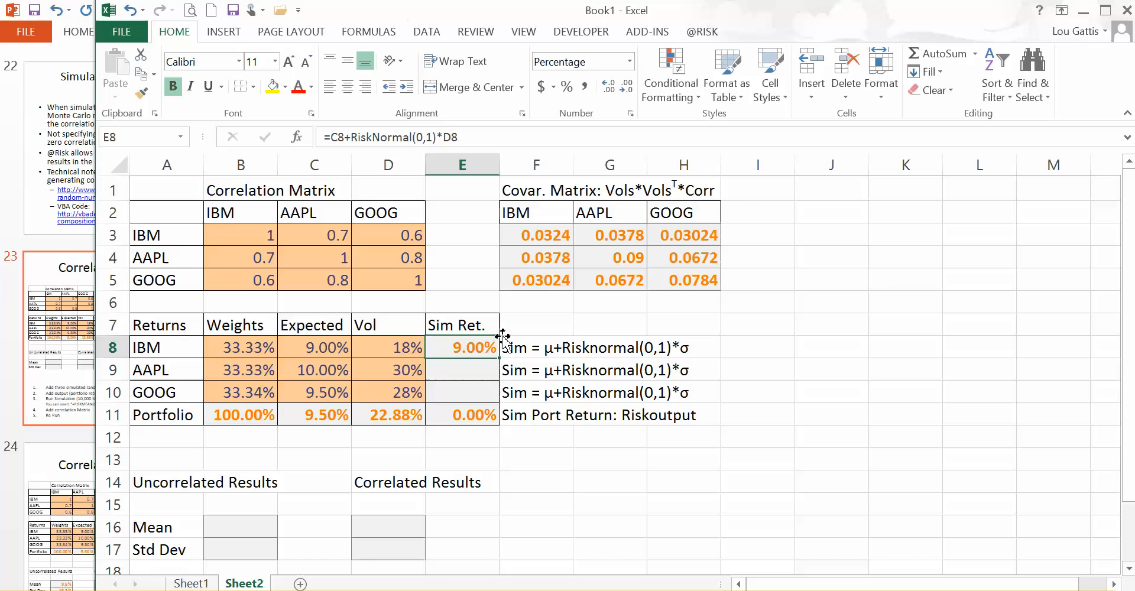
# - Fill IBM's simulated return formula down to AAPL and GOOG in E9:E10
pyautogui.moveTo(501, 359); pyautogui.dragTo(477, 382)
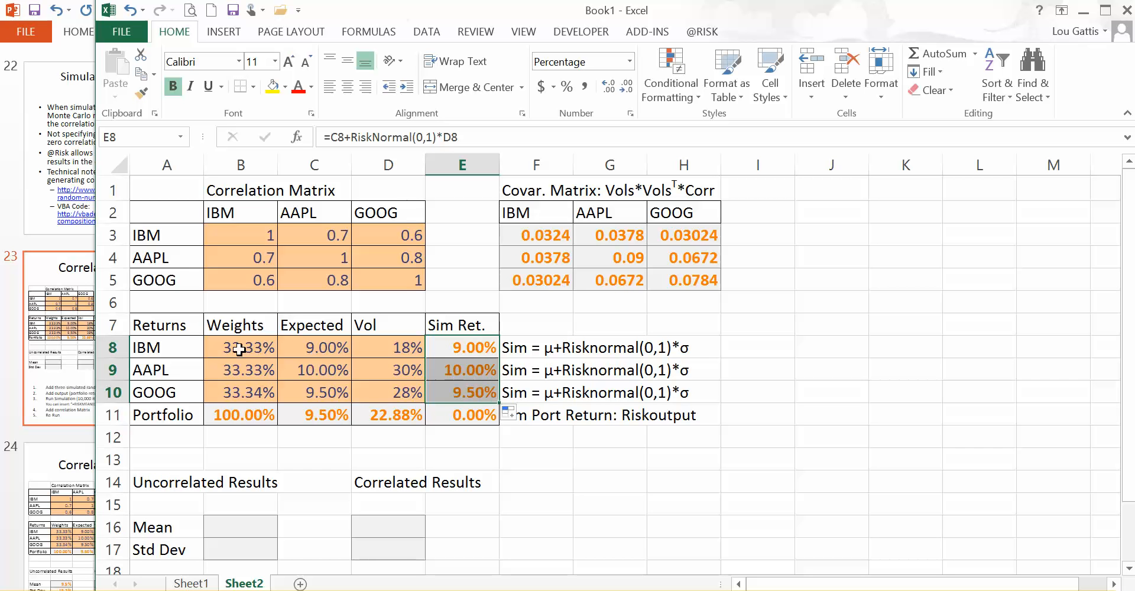
pyautogui.click(461, 348)
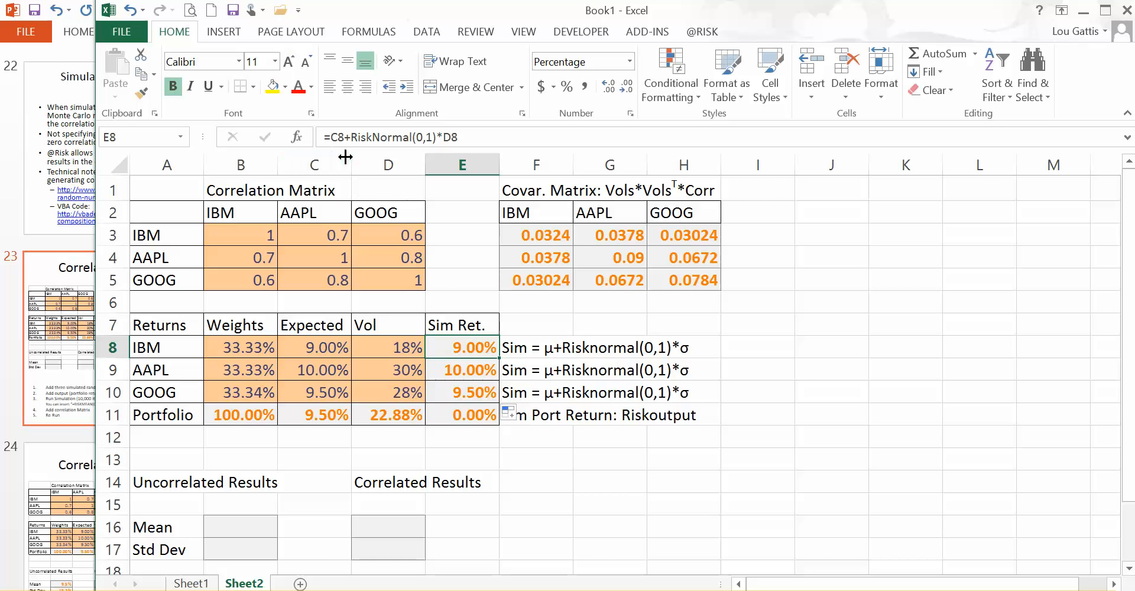
pyautogui.moveTo(468, 348); pyautogui.dragTo(464, 392)
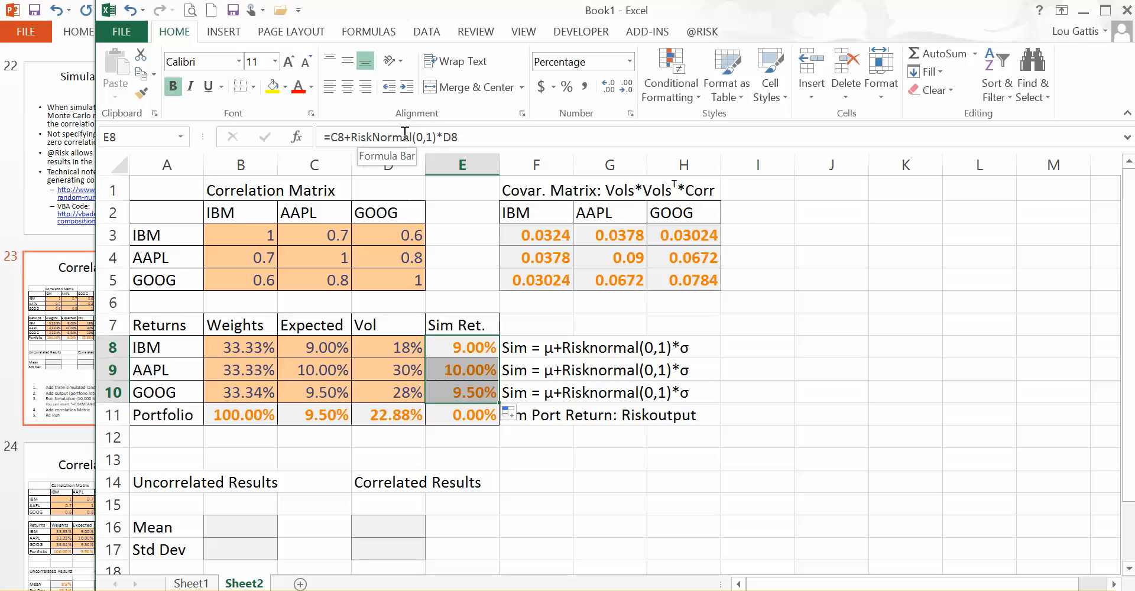
# - Replace the portfolio's simulated return in E11 with =SUMPRODUCT(B8:B10,E8:E10)
pyautogui.click(457, 414)
pyautogui.press('Delete')
pyautogui.write('=sun')
pyautogui.press('BackSpace')
pyautogui.write('mproduct(')
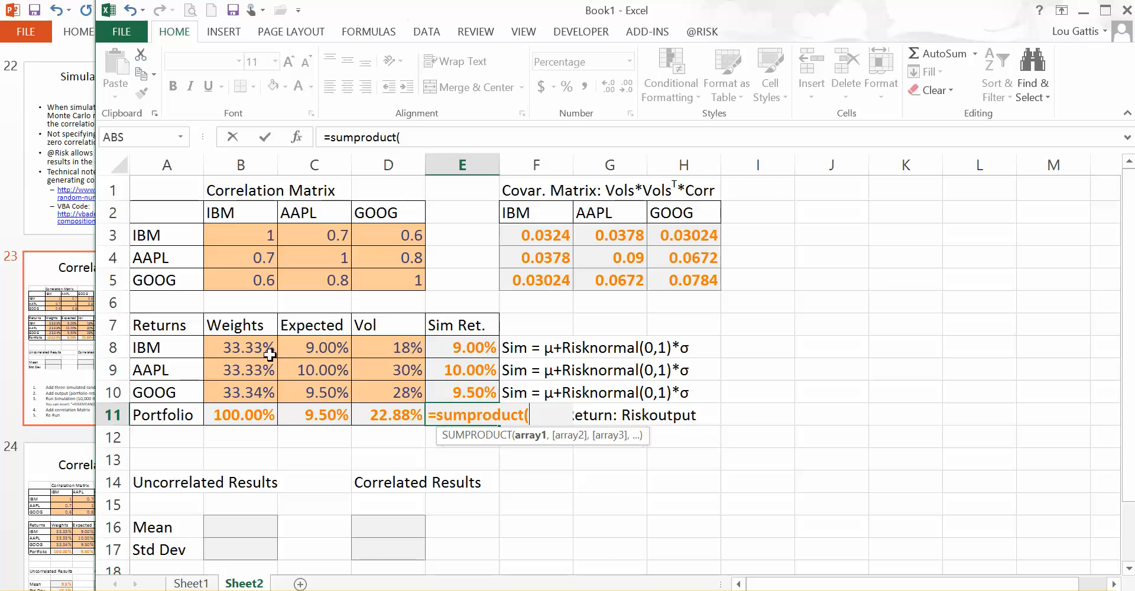
pyautogui.moveTo(257, 348); pyautogui.dragTo(245, 393)
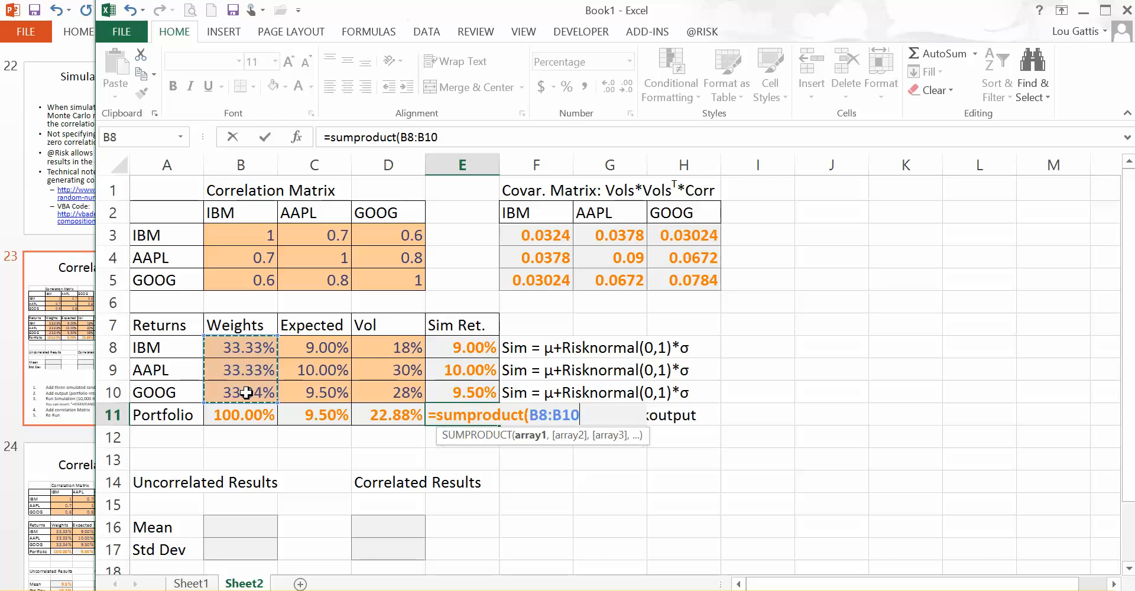
pyautogui.write(',')
pyautogui.moveTo(462, 341); pyautogui.dragTo(462, 382)
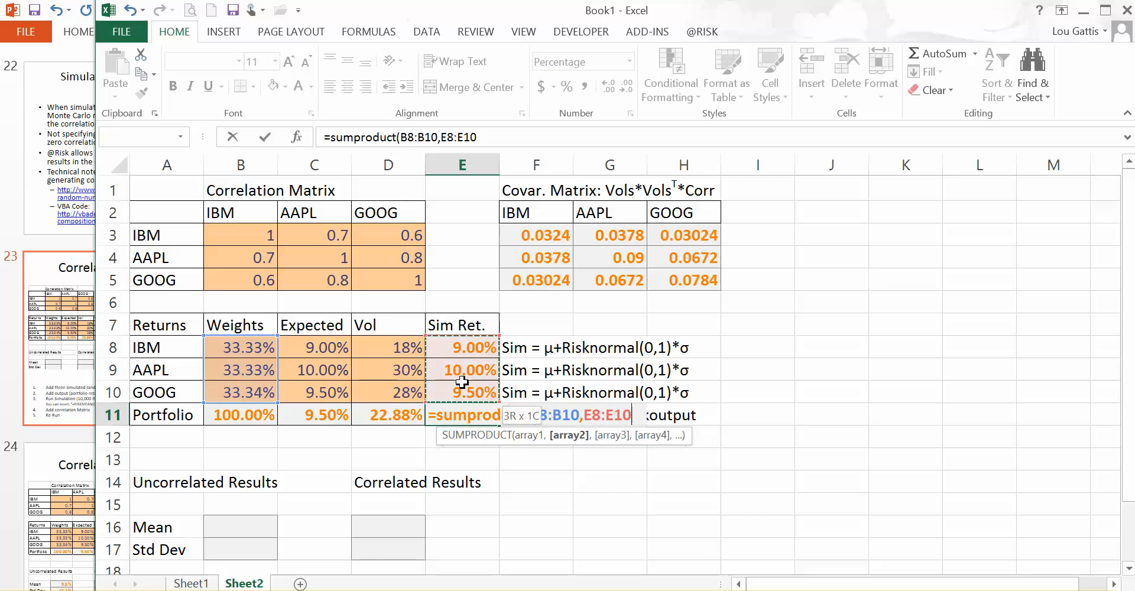
pyautogui.write(')')
pyautogui.press('Return')
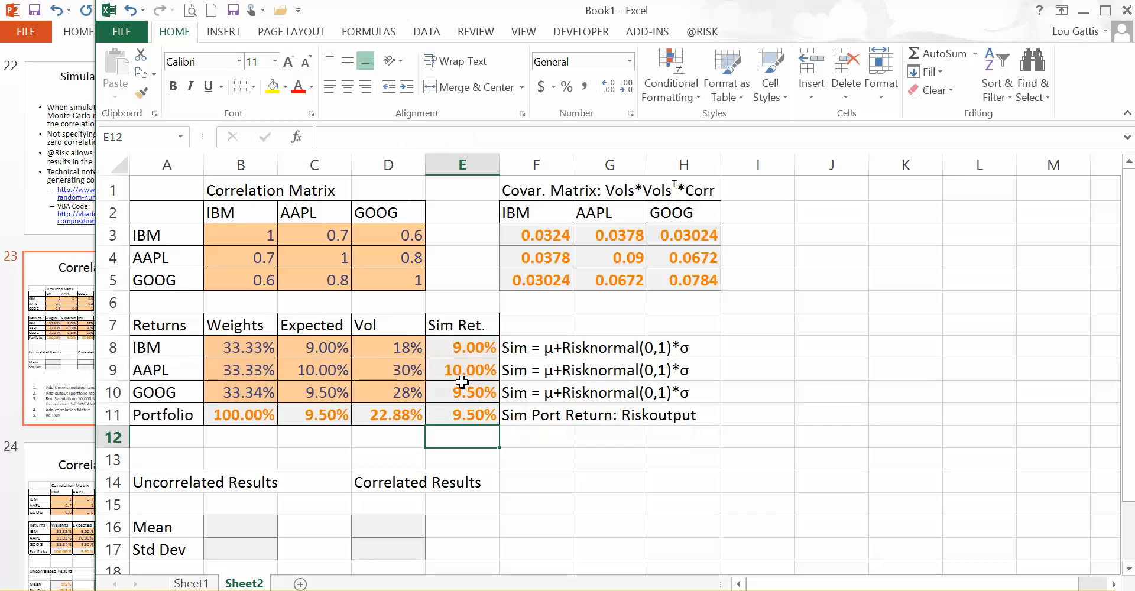
pyautogui.press('Up')
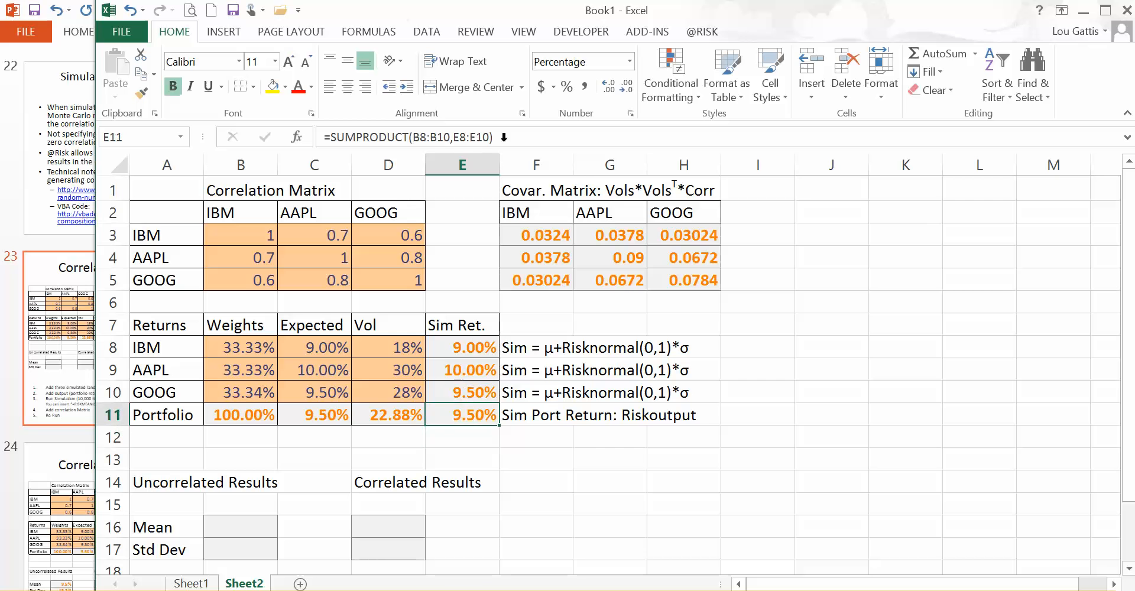
pyautogui.click(774, 94)
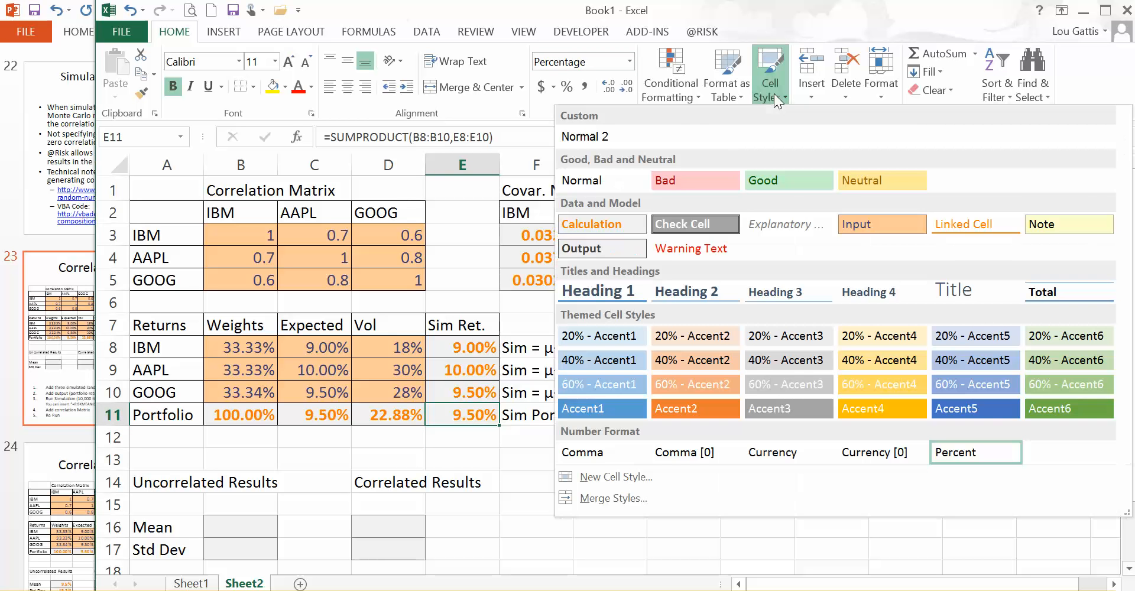
pyautogui.click(606, 407)
pyautogui.click(698, 34)
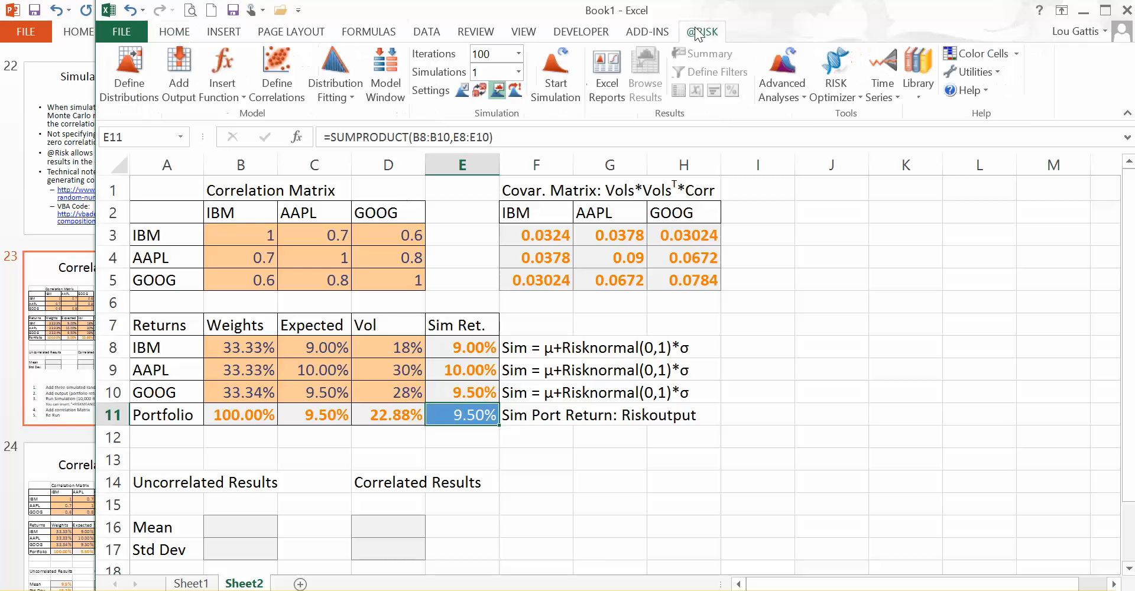
pyautogui.click(179, 71)
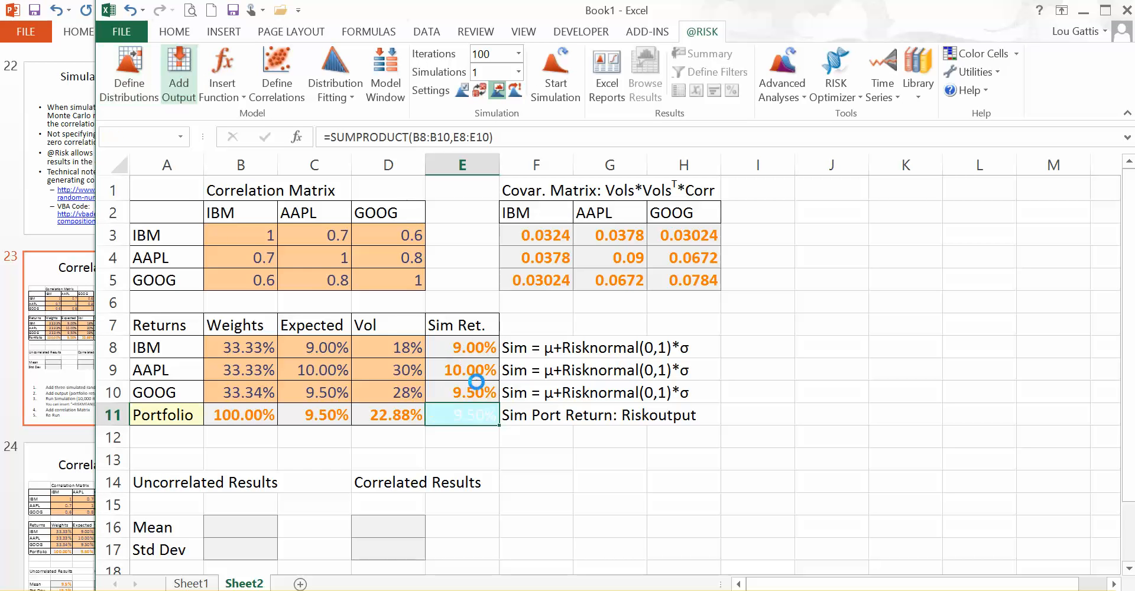
pyautogui.click(584, 463)
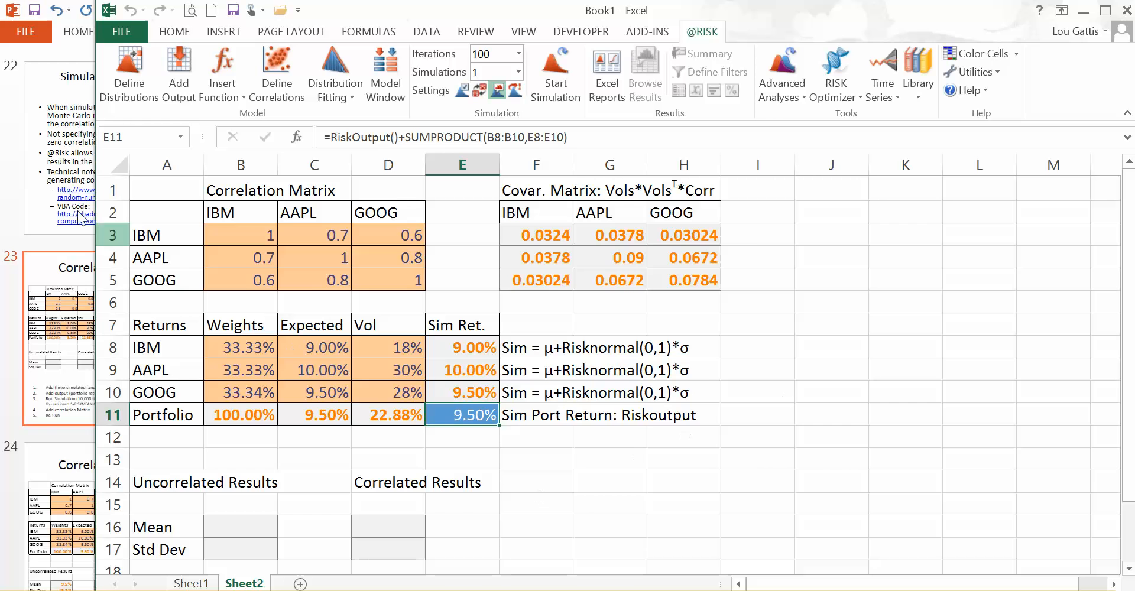
# - Switch to PowerPoint, close the presentation without saving, and return to cell E11 in the Excel workbook
pyautogui.click(9, 203)
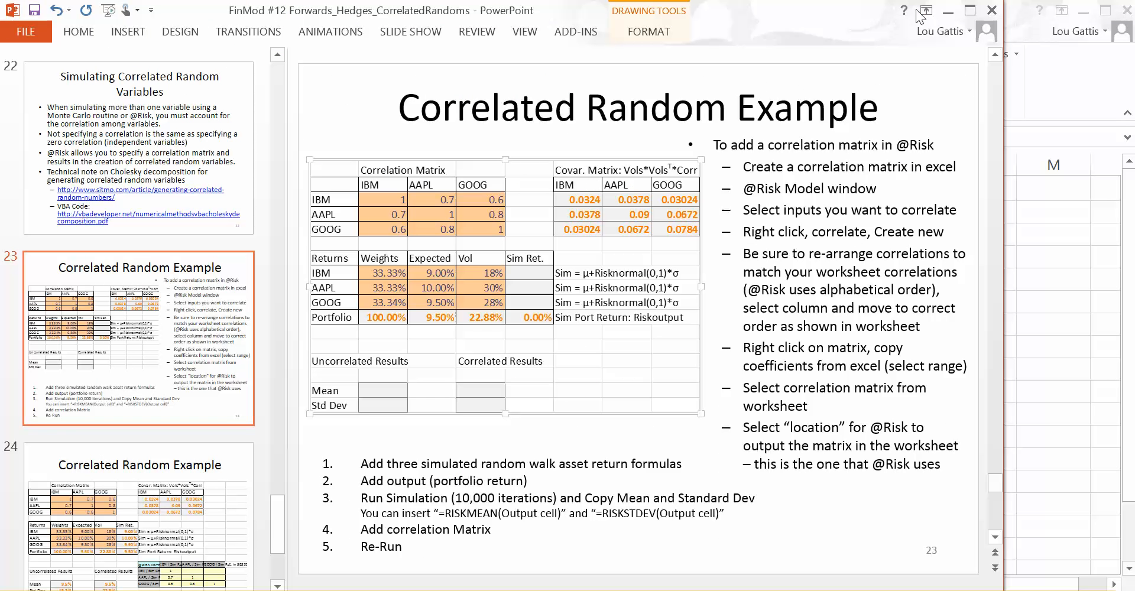
pyautogui.click(991, 10)
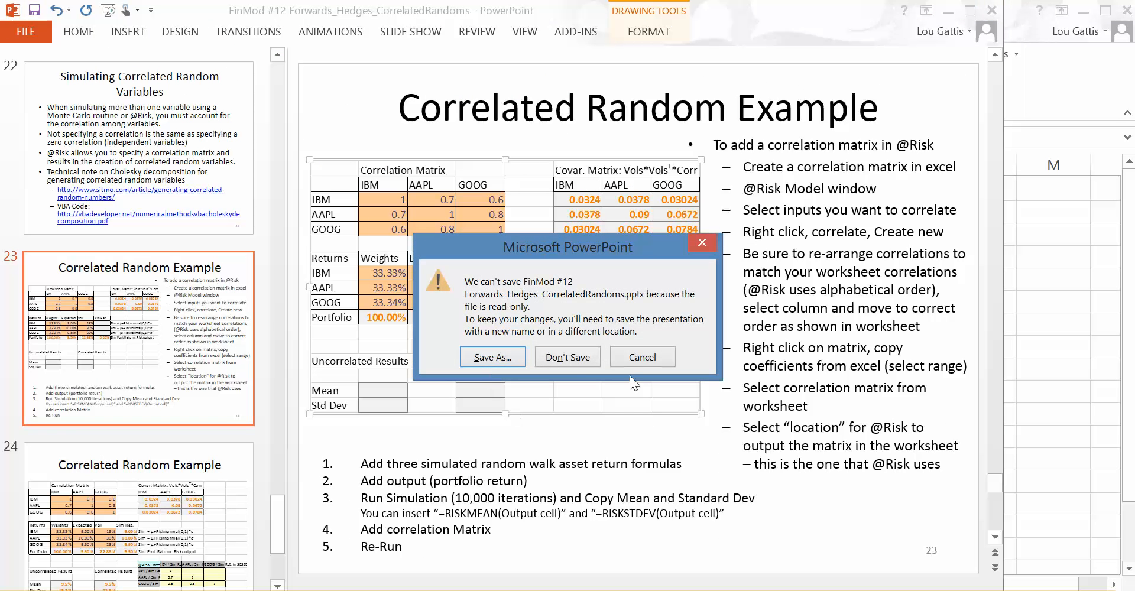
pyautogui.click(577, 357)
pyautogui.click(509, 456)
pyautogui.click(459, 412)
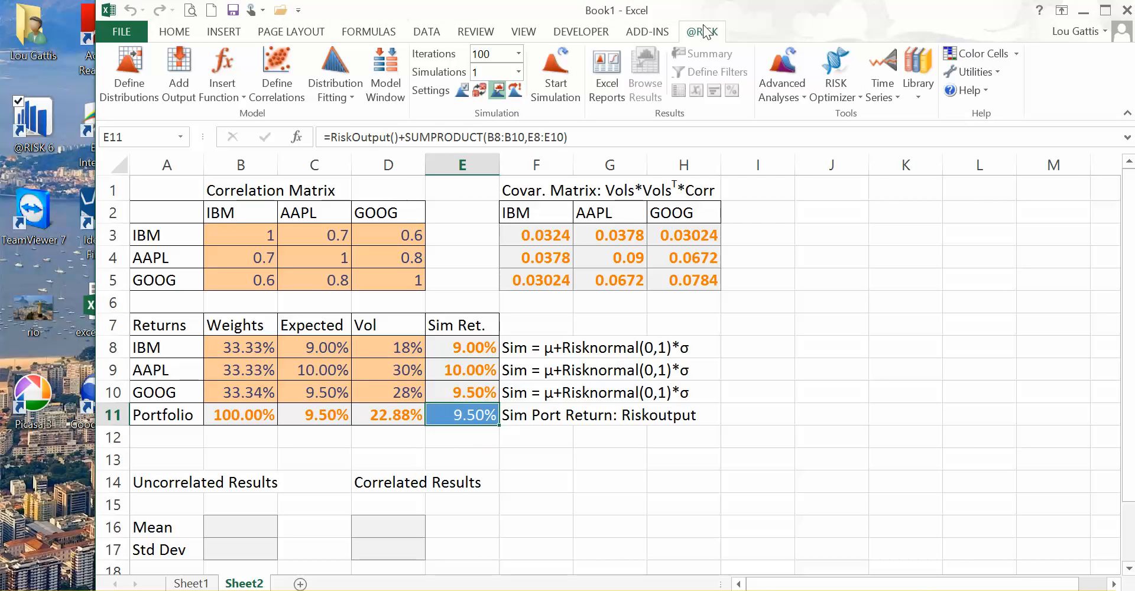
pyautogui.click(519, 52)
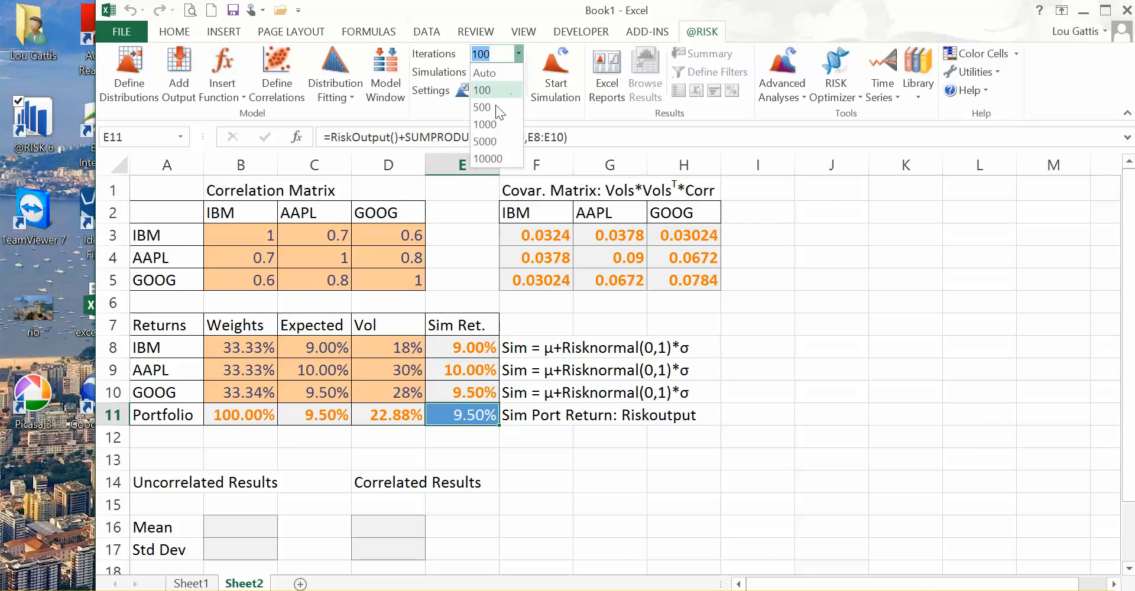
pyautogui.click(485, 159)
pyautogui.doubleClick(526, 12)
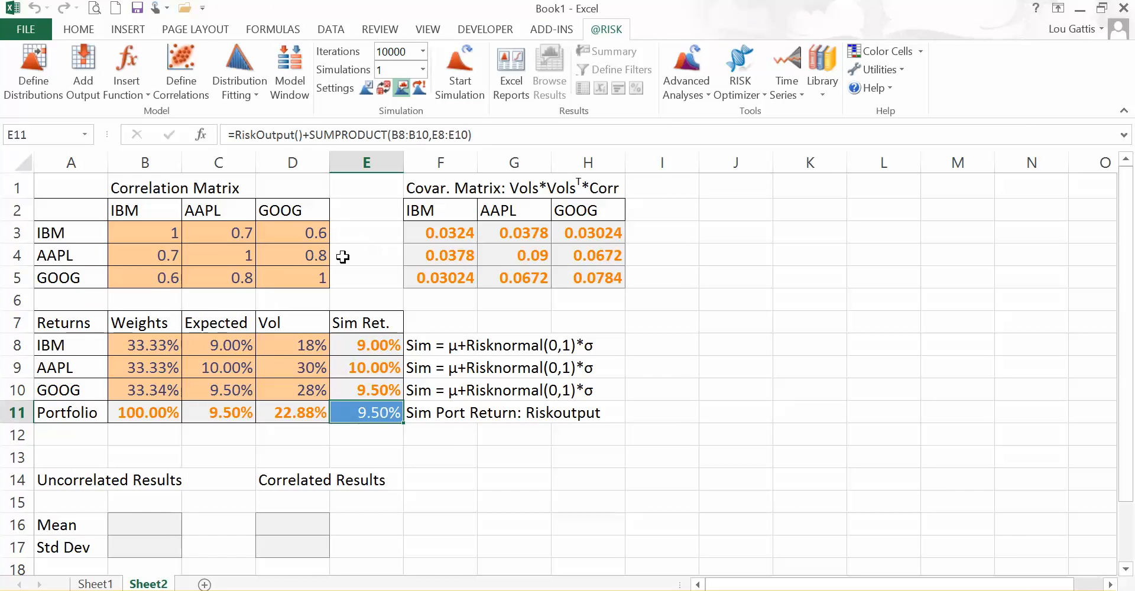
pyautogui.click(458, 68)
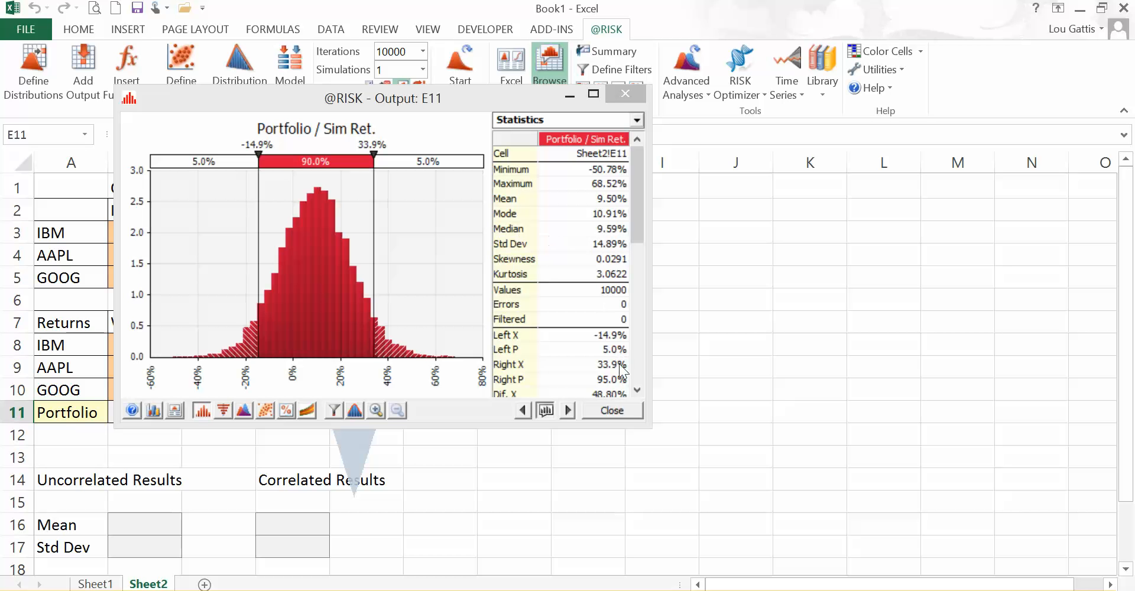
pyautogui.click(607, 409)
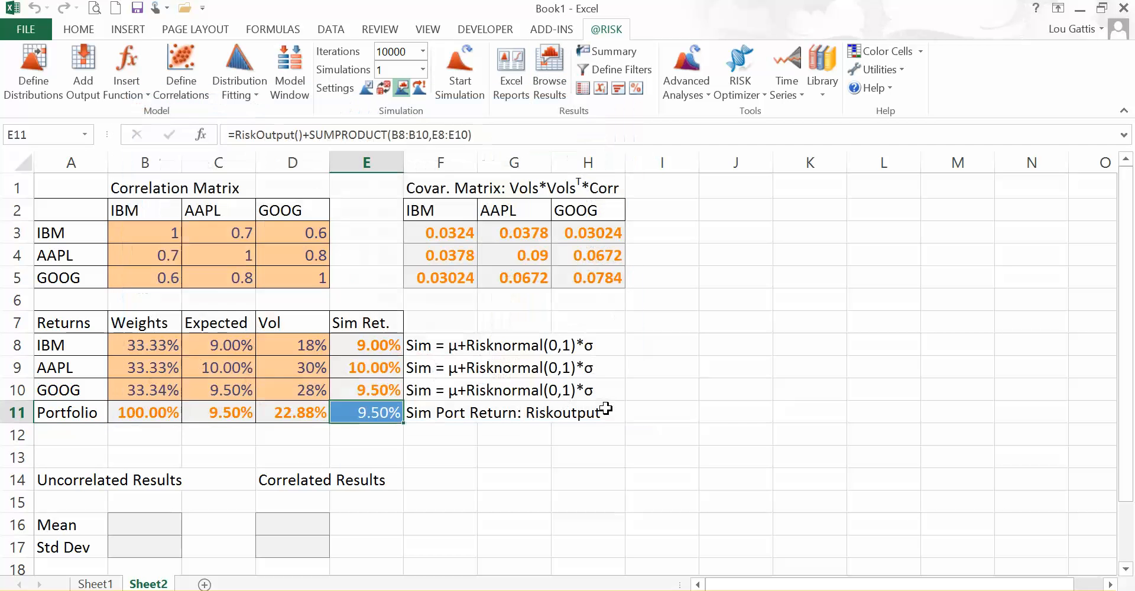
# - Enter the uncorrelated results: a mean of 9.5% in B16 and a standard deviation of 14.9% in B17
pyautogui.click(138, 523)
pyautogui.write('9.5')
pyautogui.press('Return')
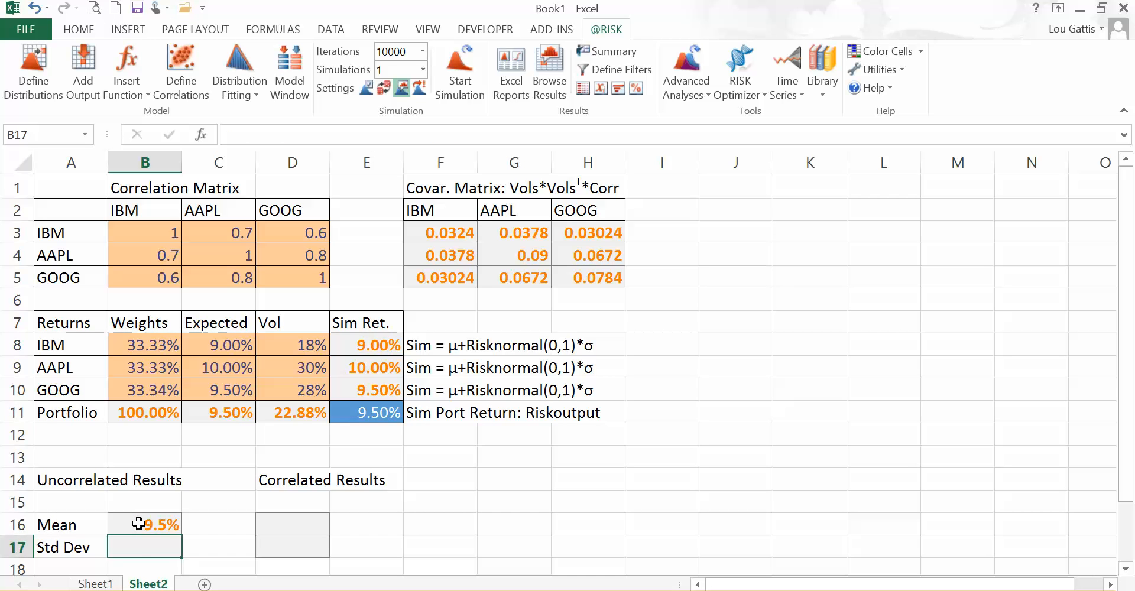
pyautogui.write('14.9')
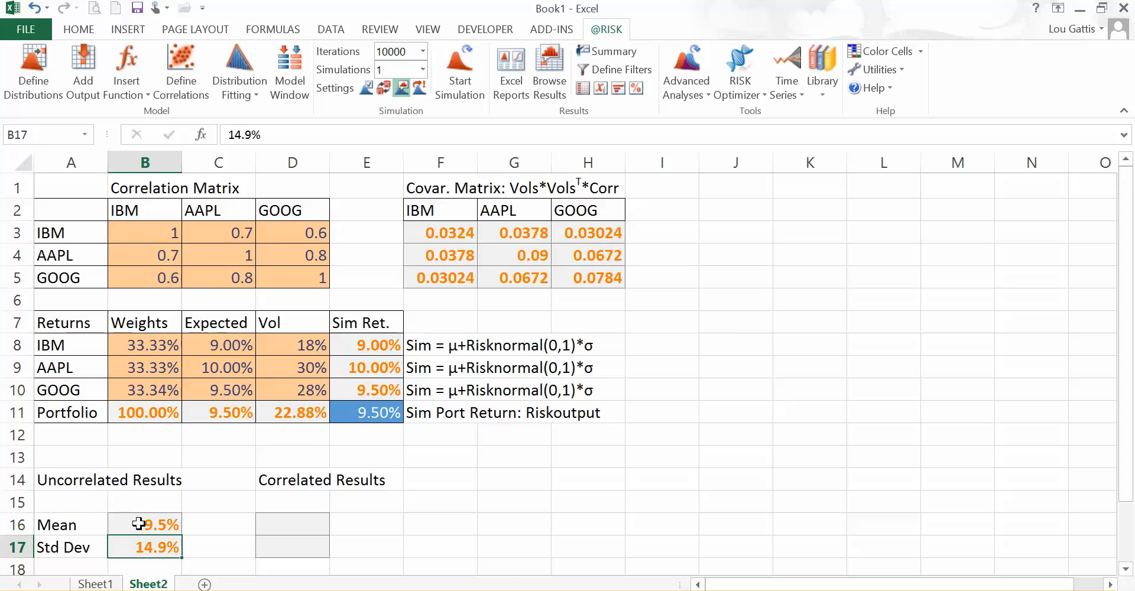
pyautogui.press('Return')
pyautogui.scroll(1, 350, 373)
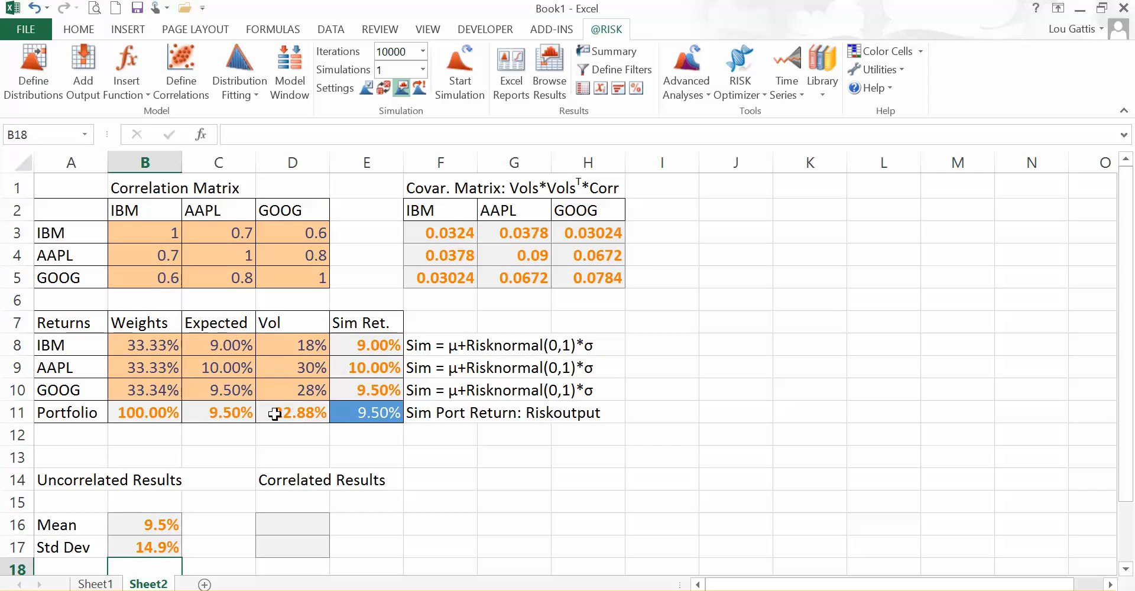
# - Examine the portfolio volatility array formula in D11 against the correlation matrix, the covariance matrix and the simulated standard deviation in B17
pyautogui.click(274, 414)
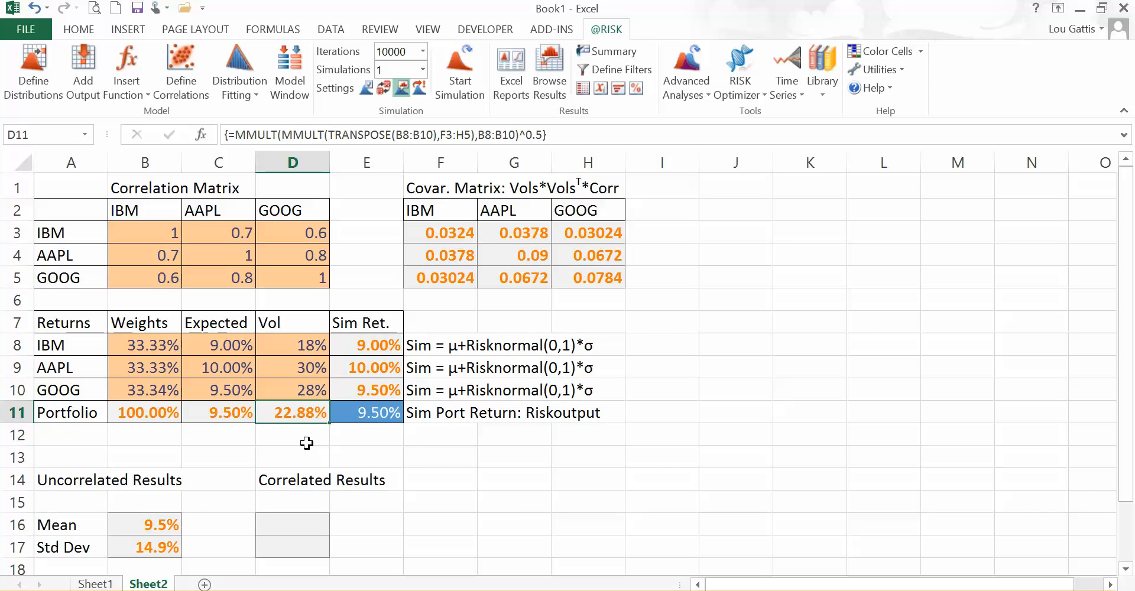
pyautogui.moveTo(144, 226); pyautogui.dragTo(293, 274)
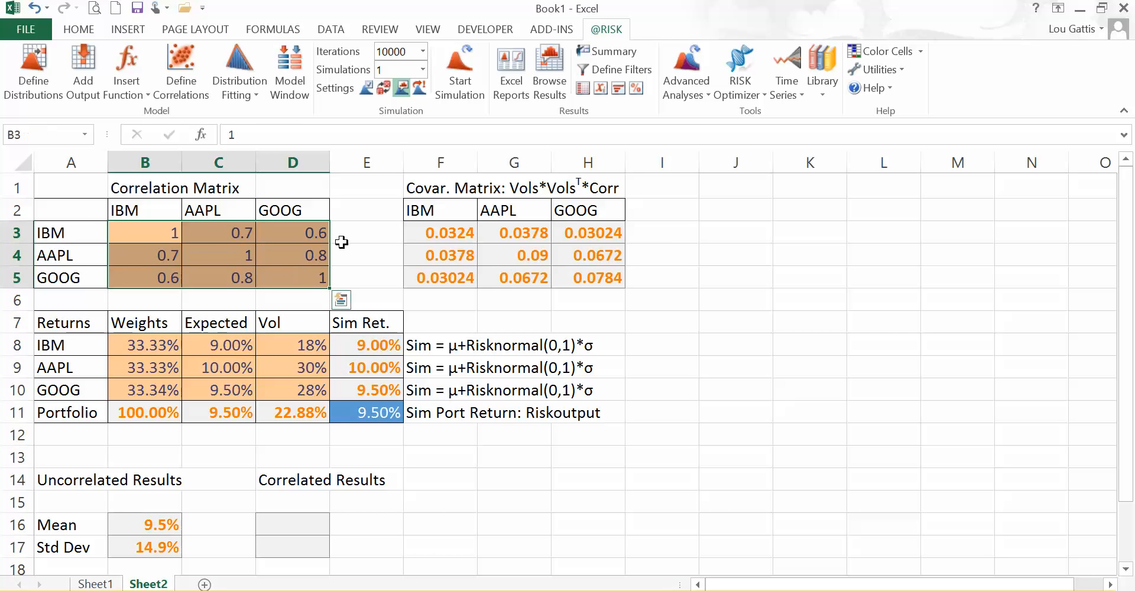
pyautogui.moveTo(420, 227); pyautogui.dragTo(585, 273)
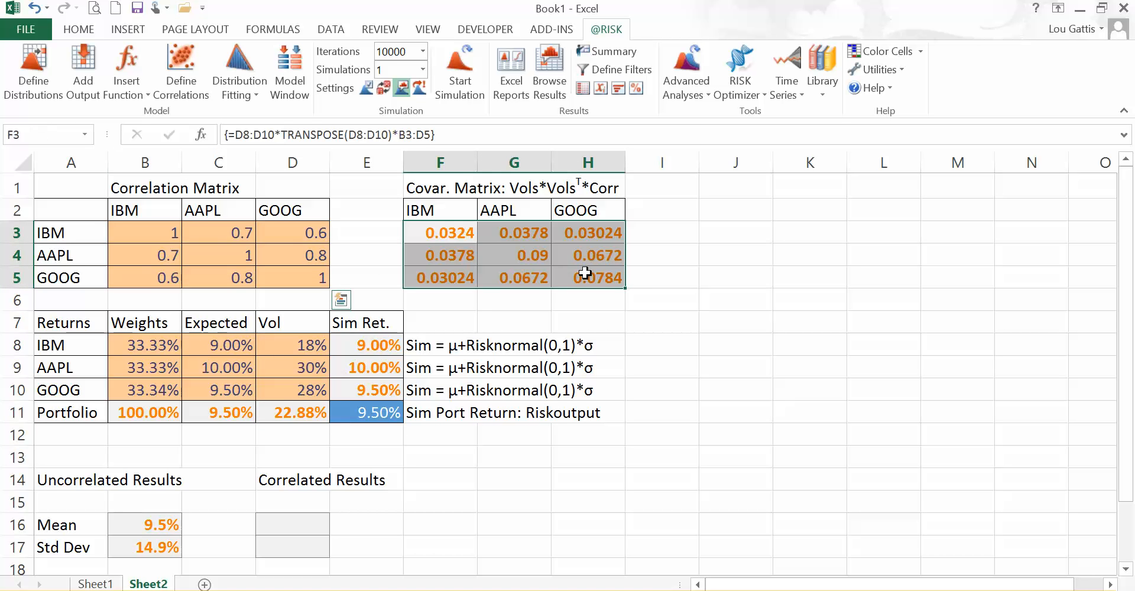
pyautogui.click(291, 414)
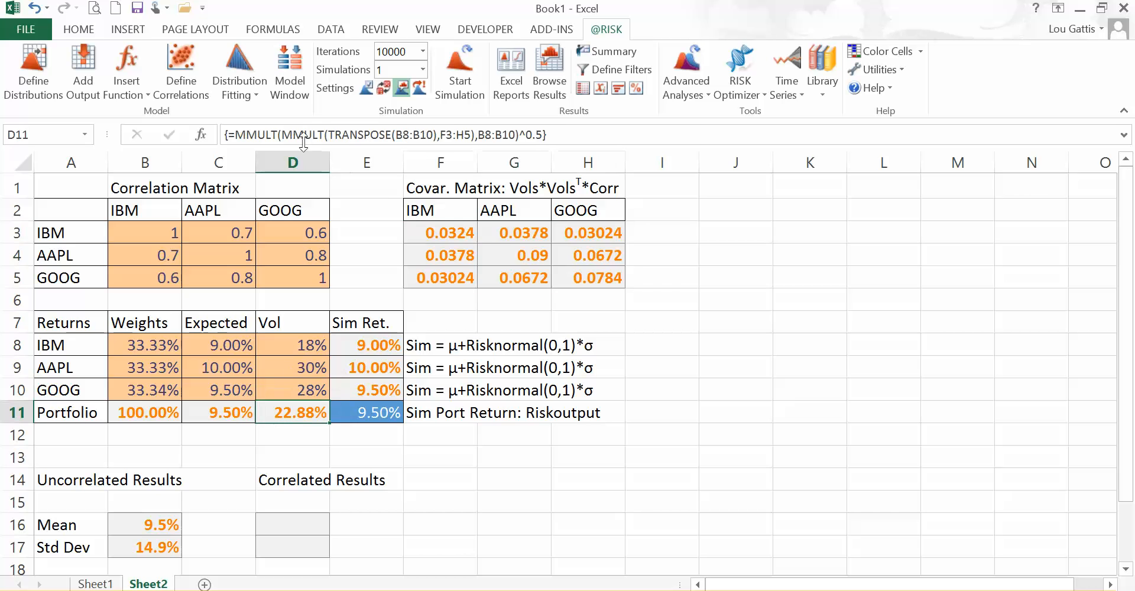
pyautogui.click(582, 137)
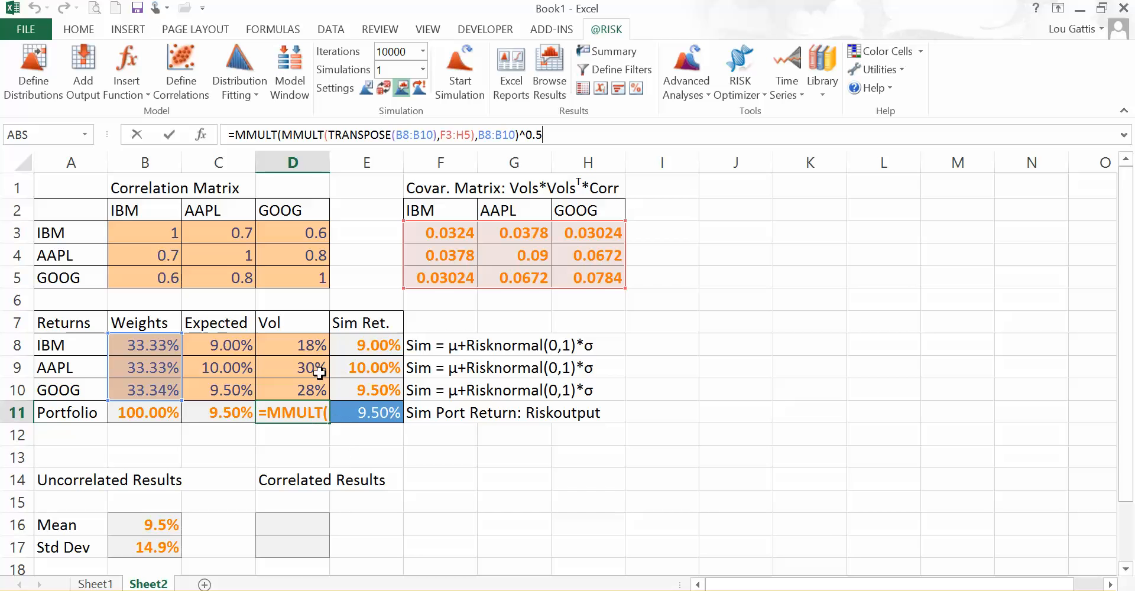
pyautogui.hotkey('ctrl', 'shift', 'Return')
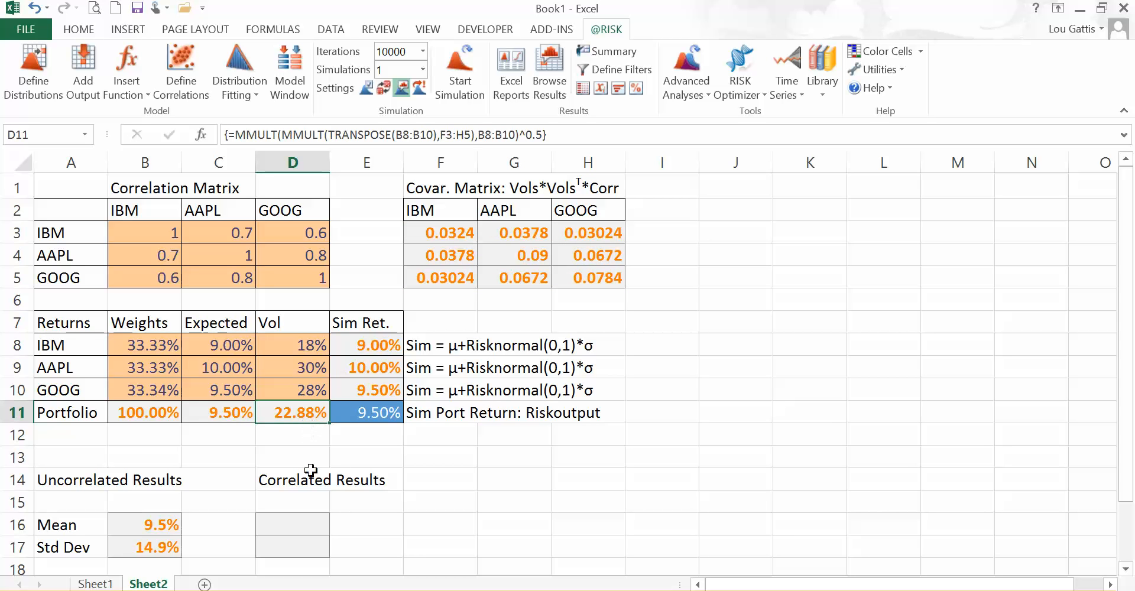
pyautogui.click(156, 545)
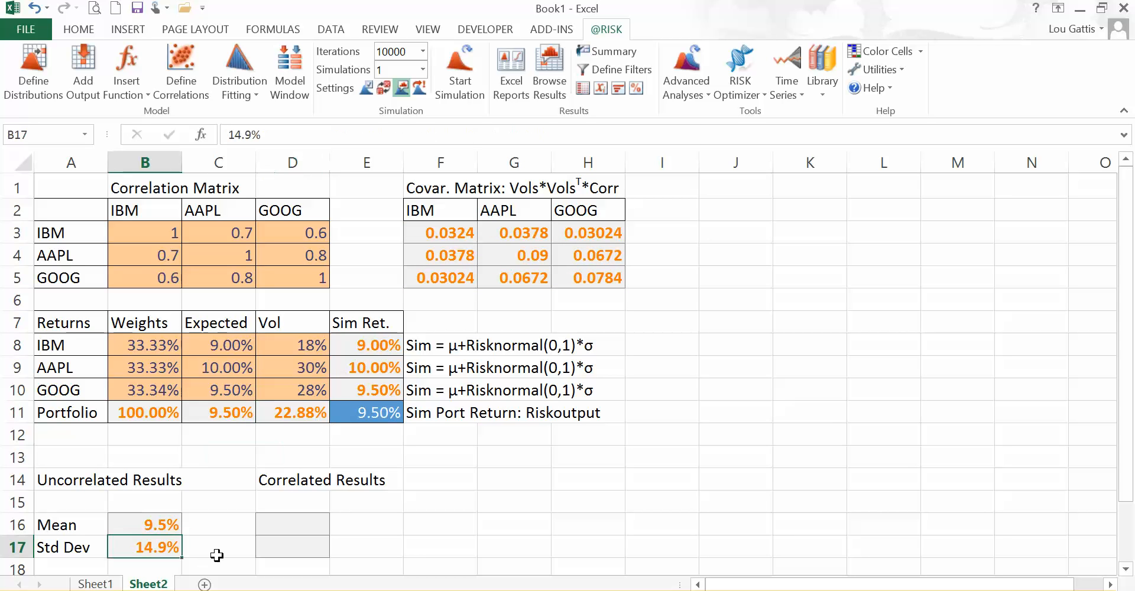
# - Set all six off-diagonal correlations among IBM, AAPL and GOOG in B3:D5 to 0
pyautogui.click(138, 256)
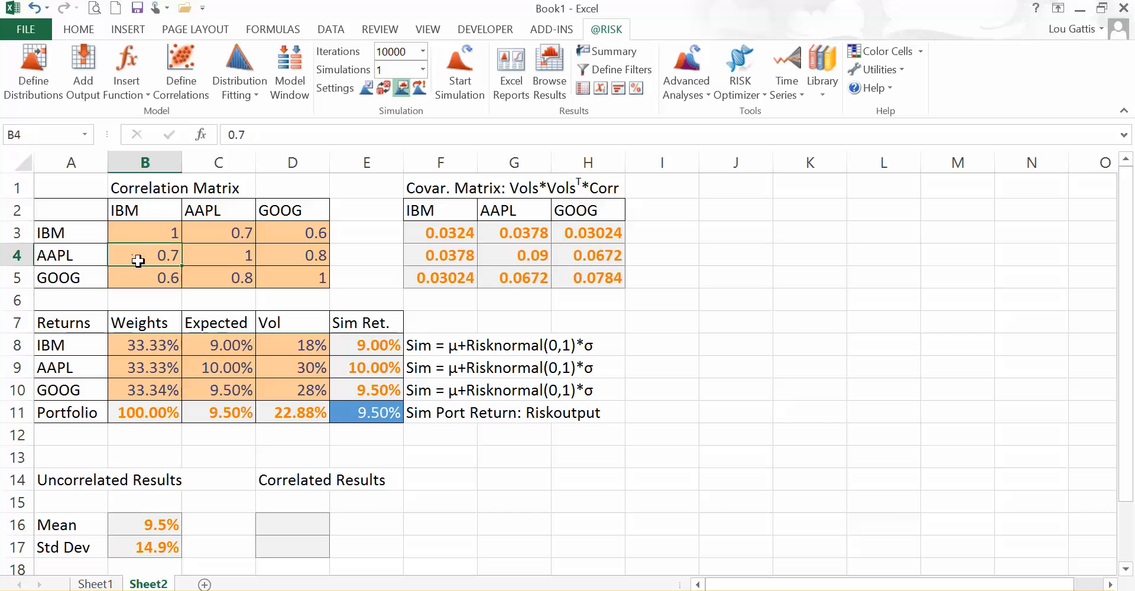
pyautogui.write('0')
pyautogui.press('Return')
pyautogui.write('0')
pyautogui.press('Tab')
pyautogui.write('0')
pyautogui.press('Tab')
pyautogui.press('Up')
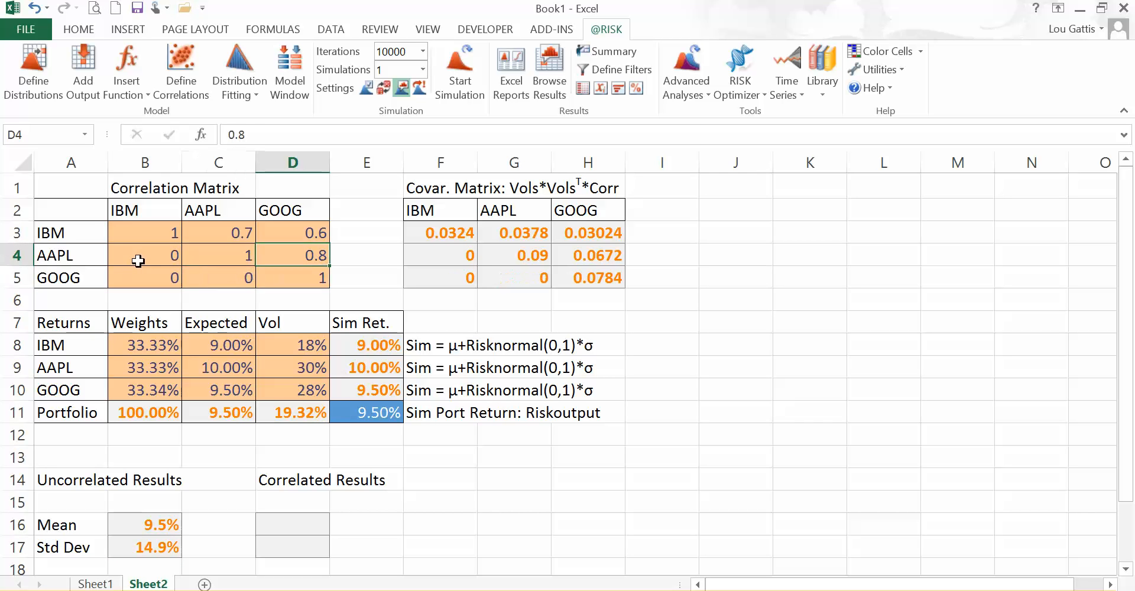
pyautogui.press('Left')
pyautogui.press('Up')
pyautogui.write('0')
pyautogui.press('Tab')
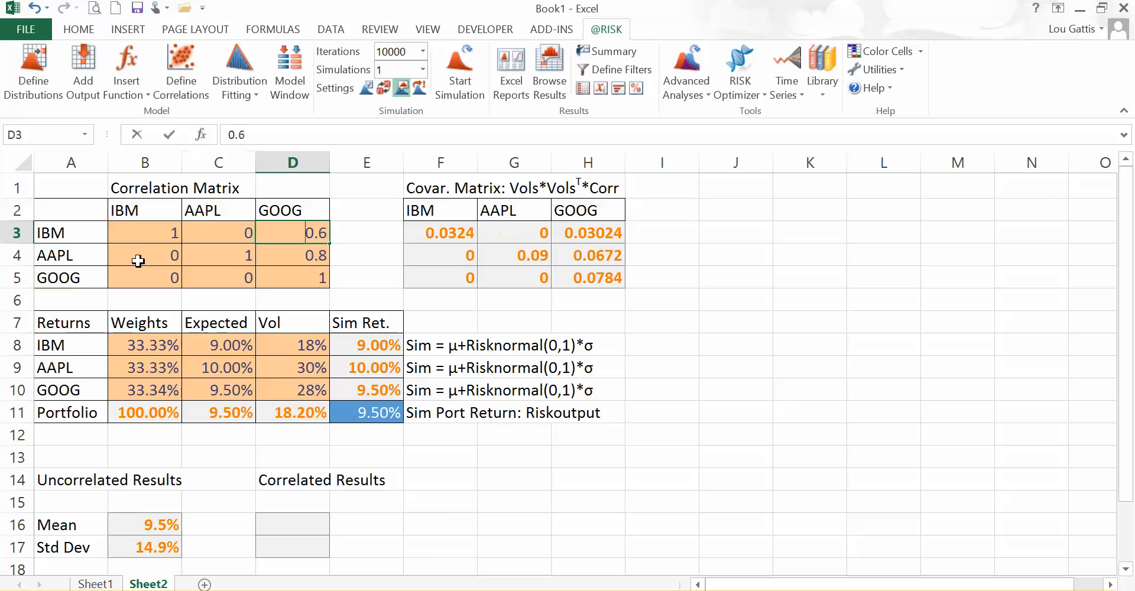
pyautogui.write('0')
pyautogui.press('Down')
pyautogui.write('0')
pyautogui.press('Return')
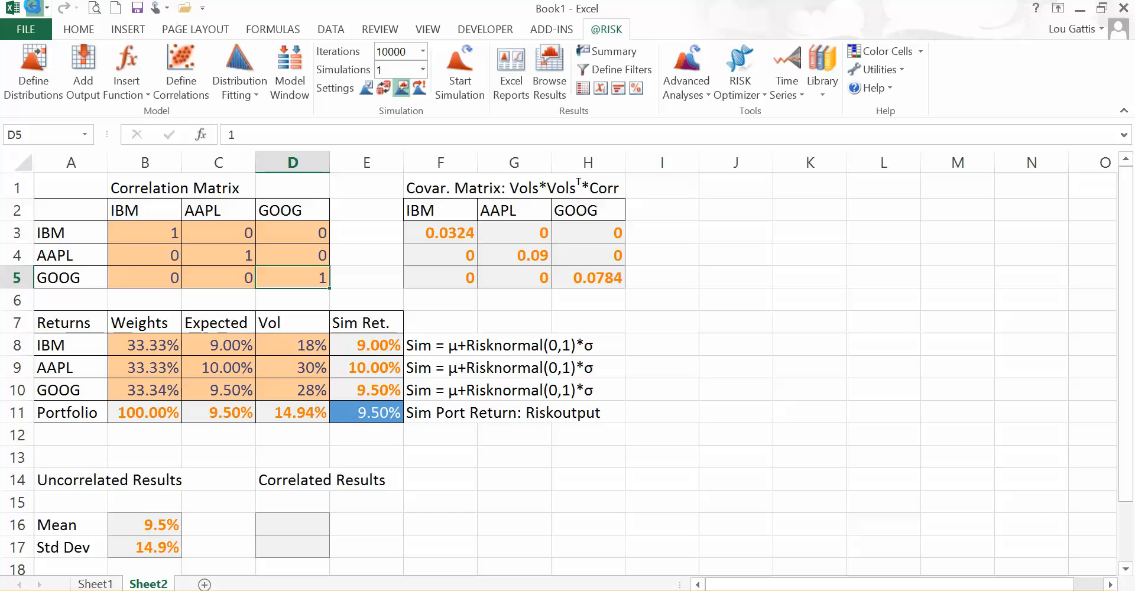
# - Undo all the zero entries in the correlation matrix B3:D5
pyautogui.click(35, 8)
pyautogui.click(36, 8)
pyautogui.click(35, 9)
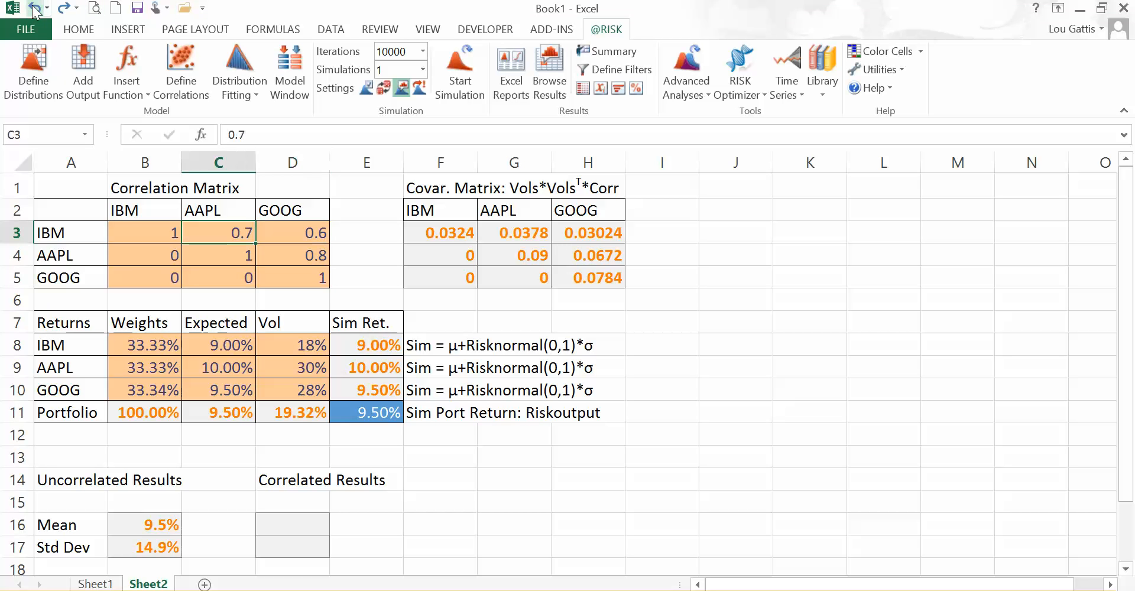
pyautogui.click(35, 8)
pyautogui.click(35, 9)
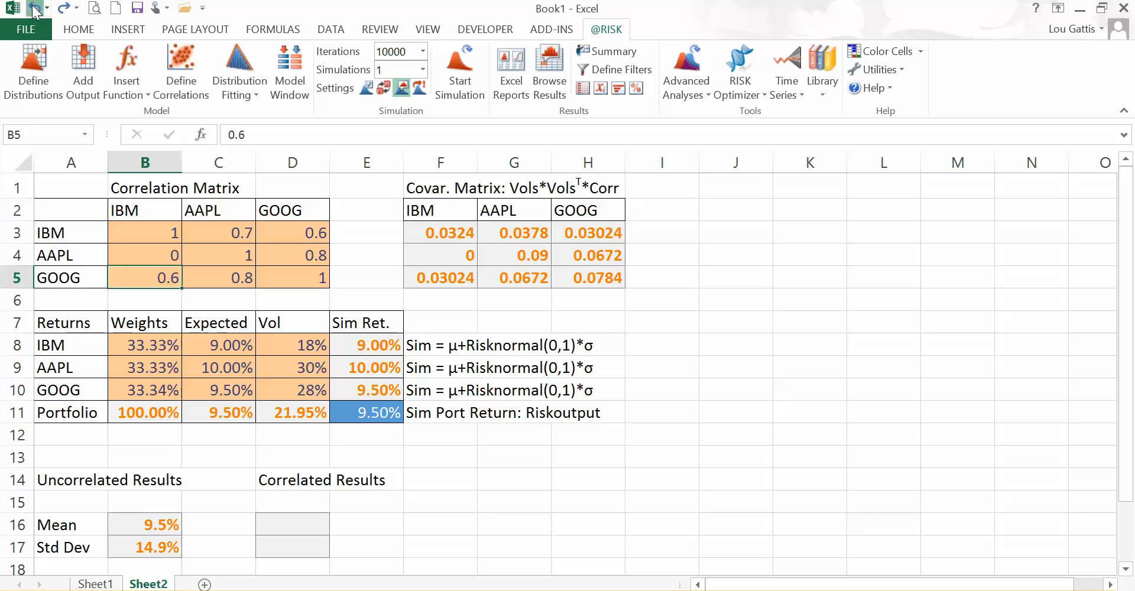
pyautogui.click(36, 8)
pyautogui.moveTo(146, 238); pyautogui.dragTo(303, 285)
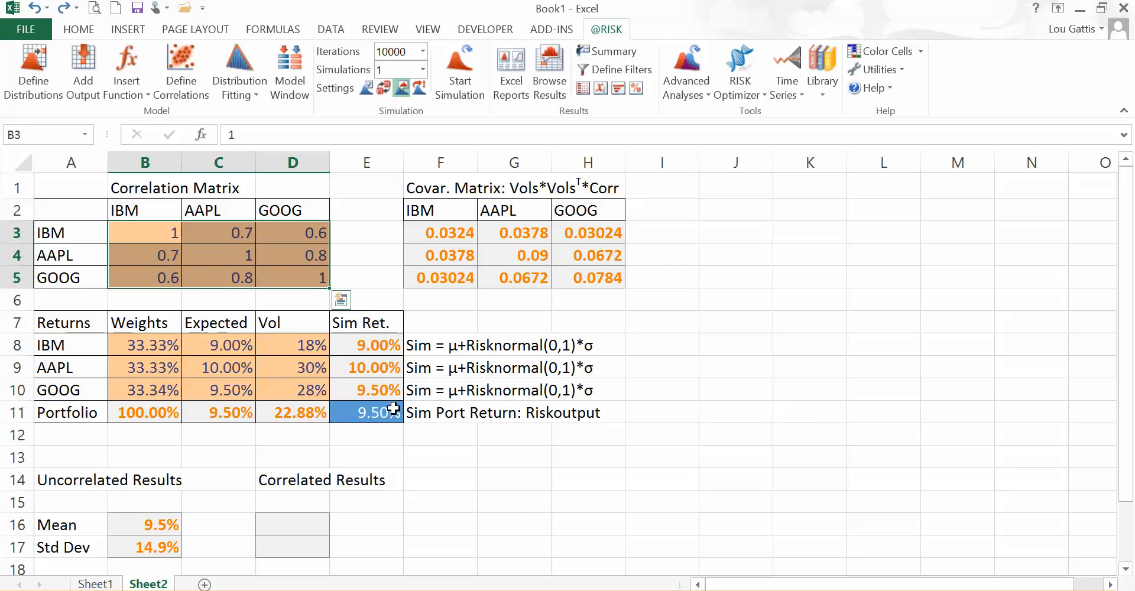
pyautogui.click(440, 469)
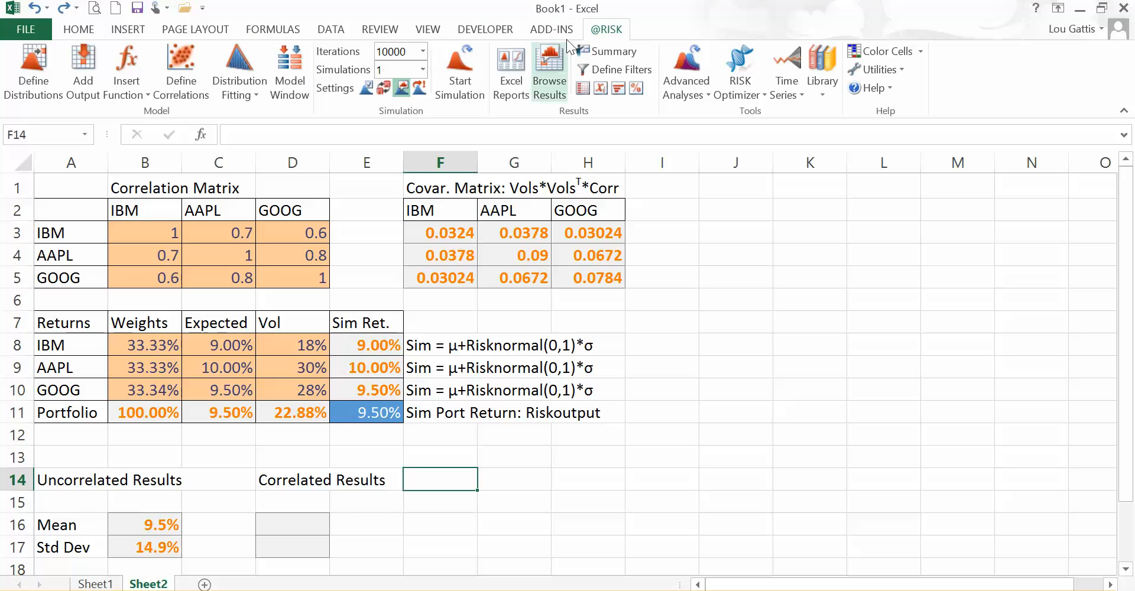
pyautogui.click(295, 82)
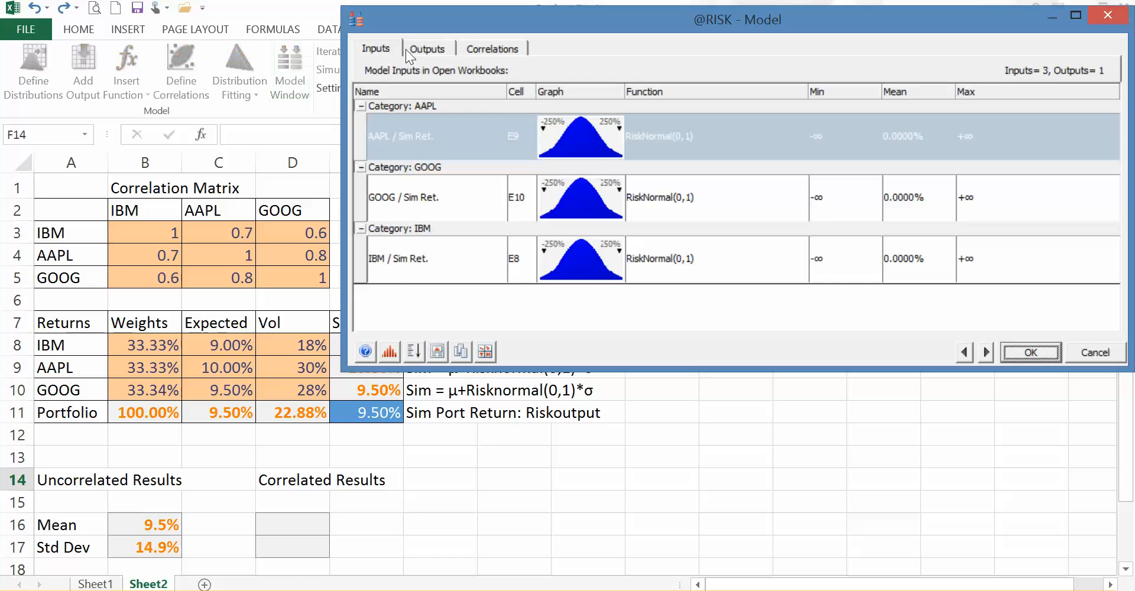
pyautogui.click(427, 48)
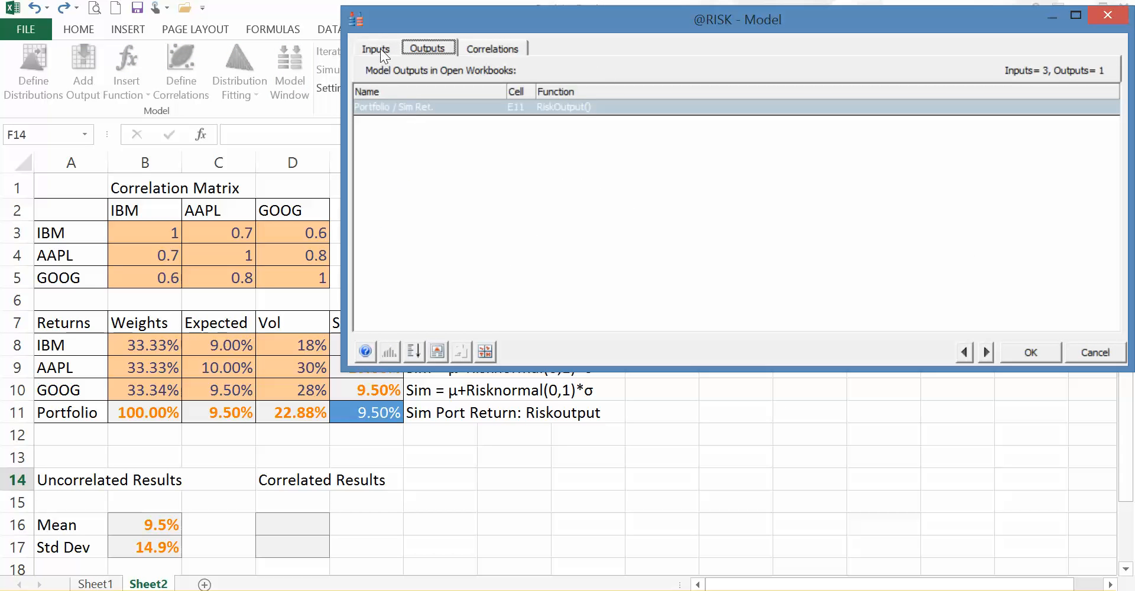
pyautogui.click(381, 49)
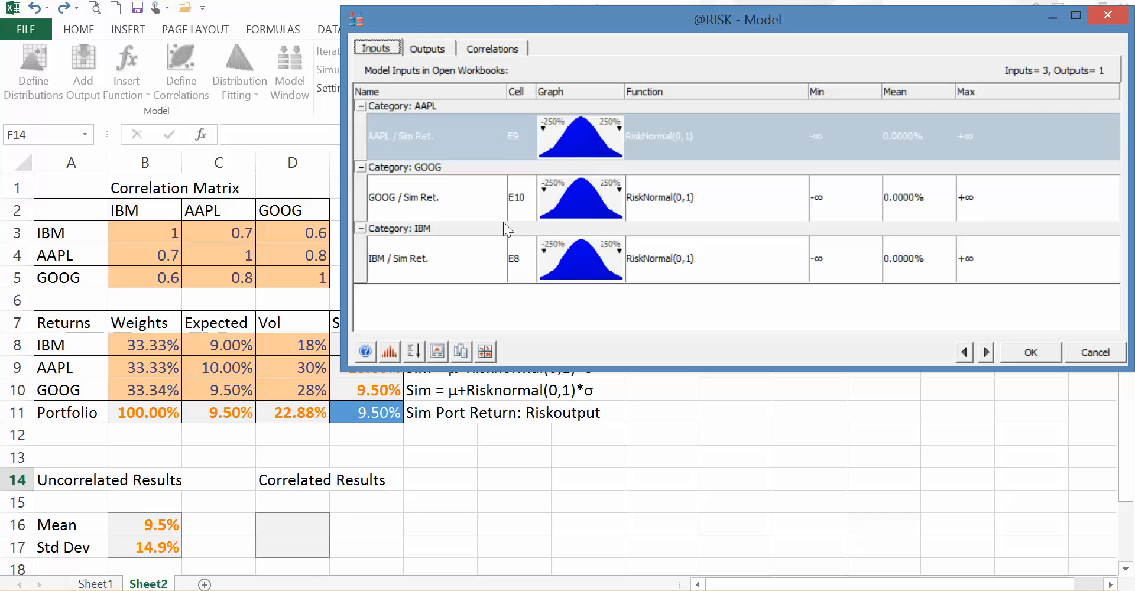
pyautogui.keyDown('shift'); pyautogui.click(704, 260); pyautogui.keyUp('shift')
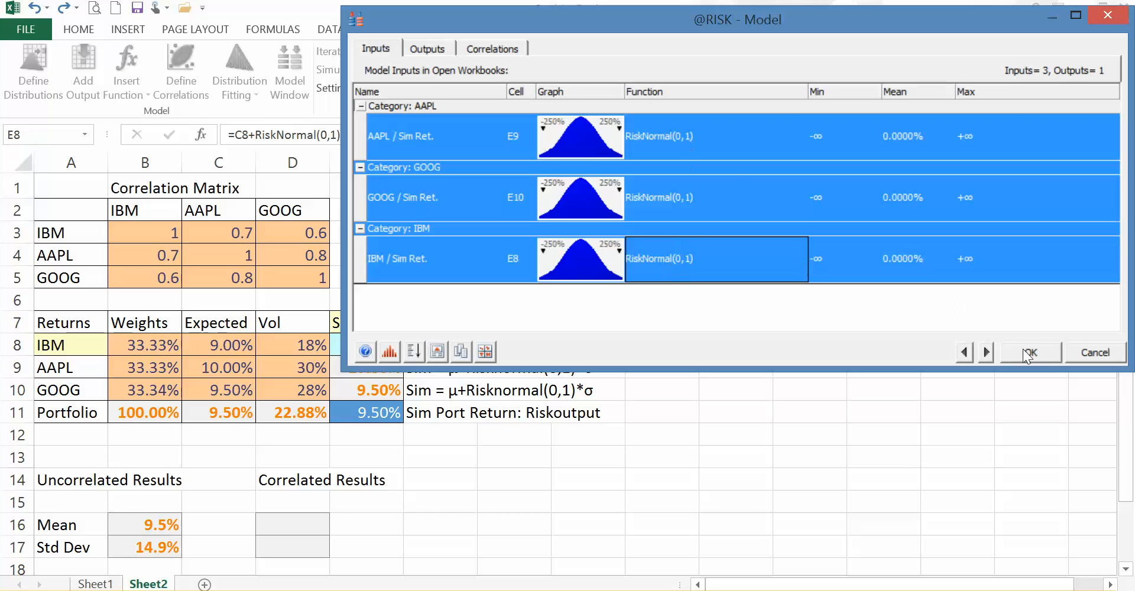
pyautogui.rightClick(671, 199)
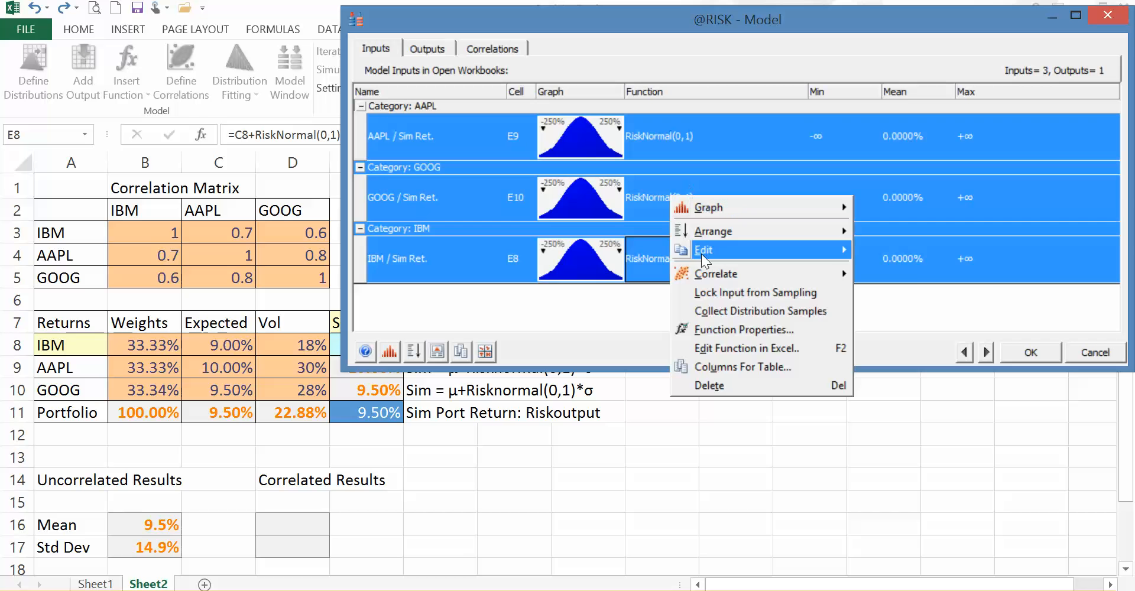
pyautogui.moveTo(706, 275)
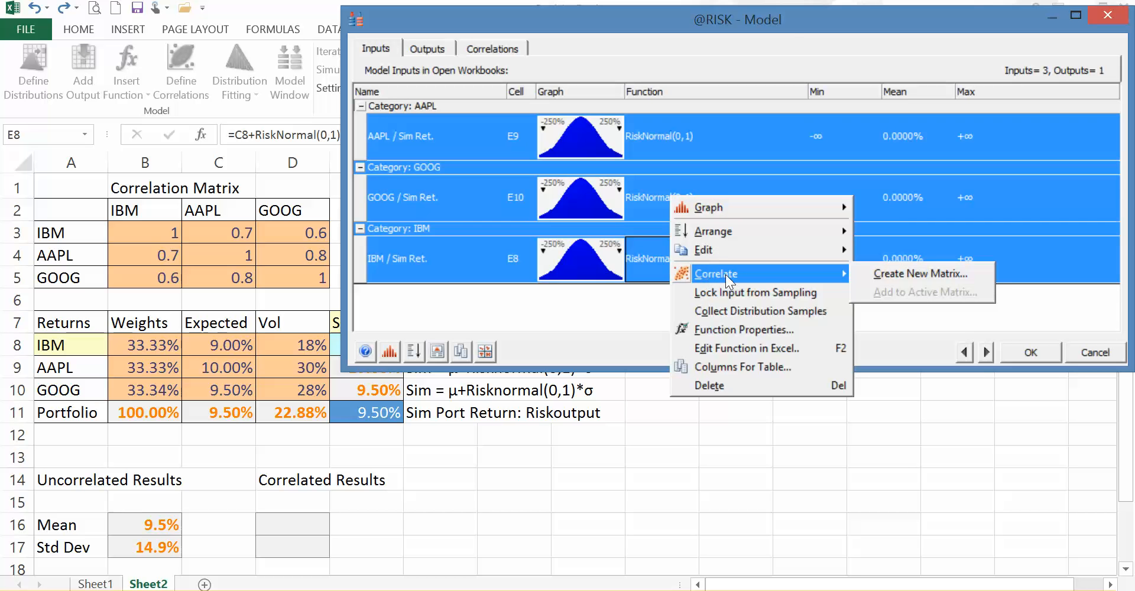
pyautogui.click(907, 273)
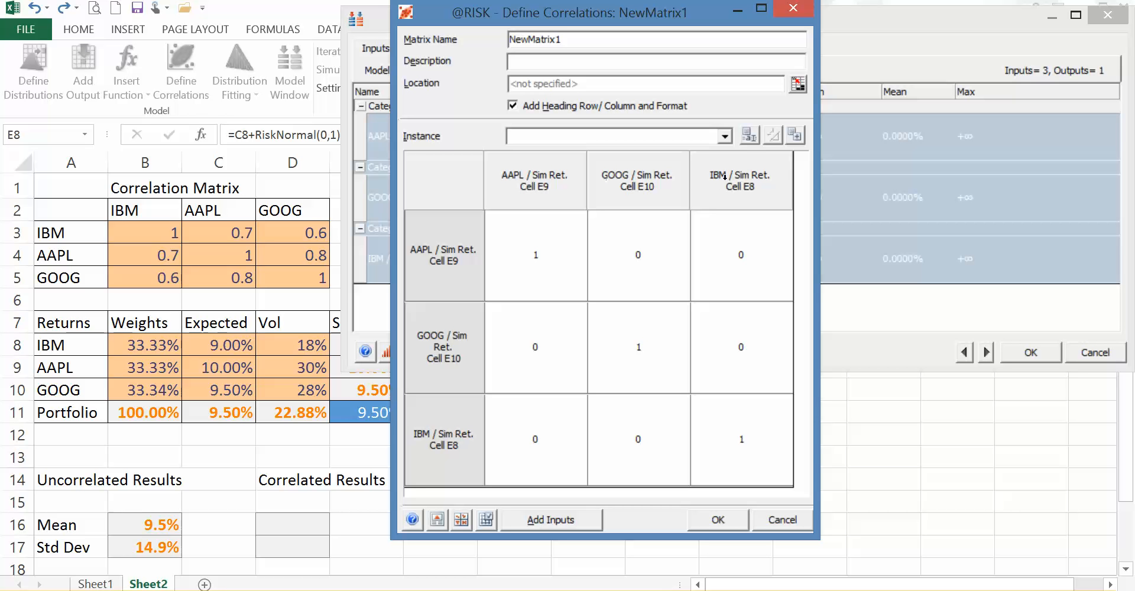
# - Reorder the new matrix so IBM comes first, and copy its coefficients from cells B3:D5
pyautogui.moveTo(742, 182); pyautogui.dragTo(490, 175)
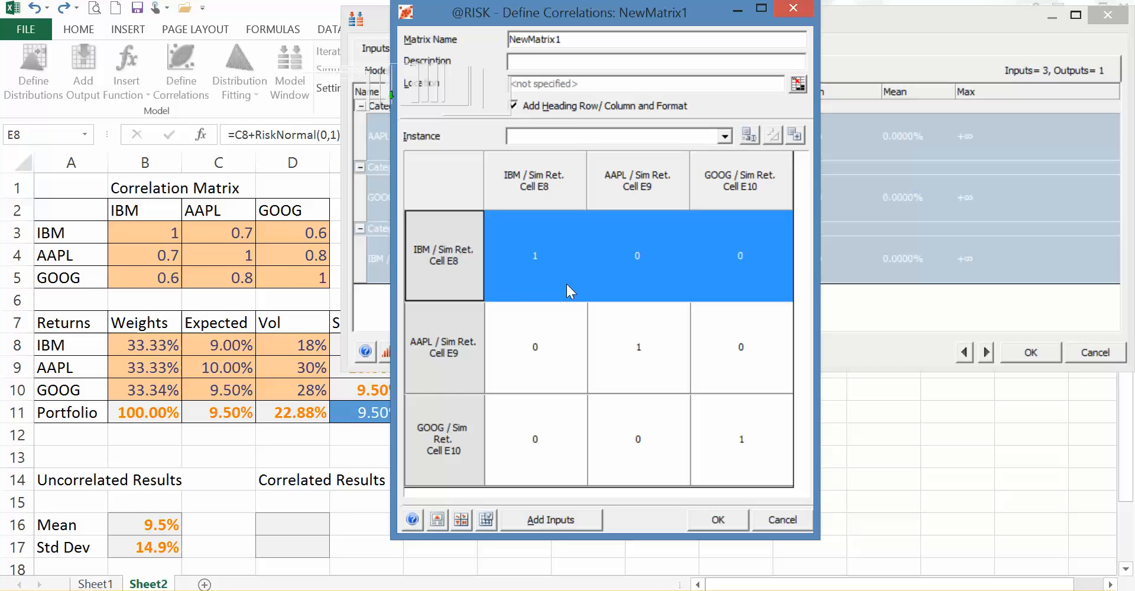
pyautogui.rightClick(534, 254)
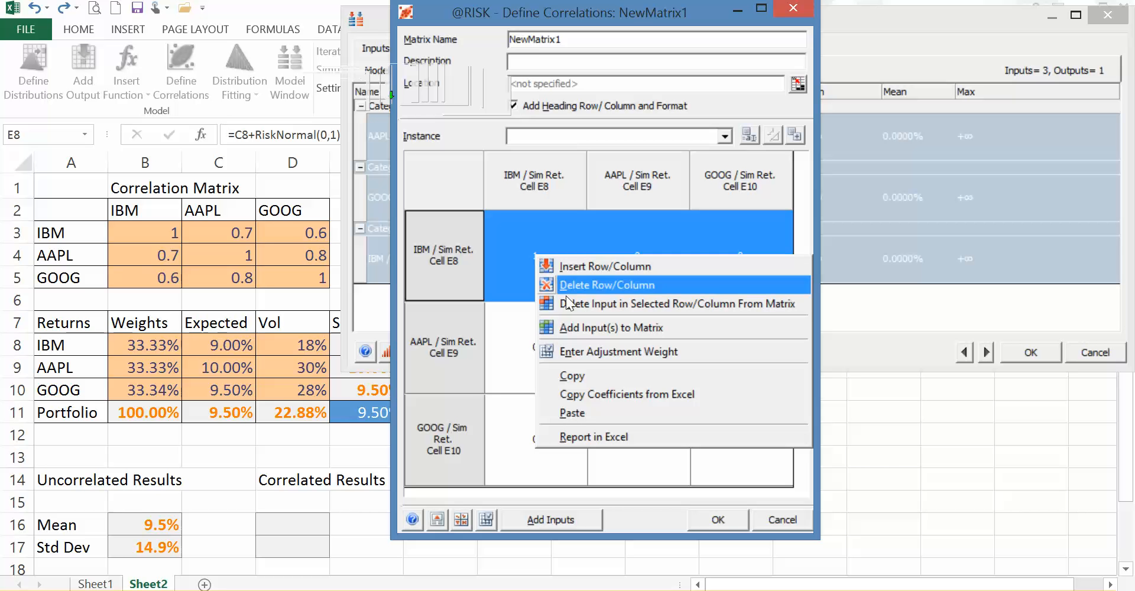
pyautogui.click(578, 392)
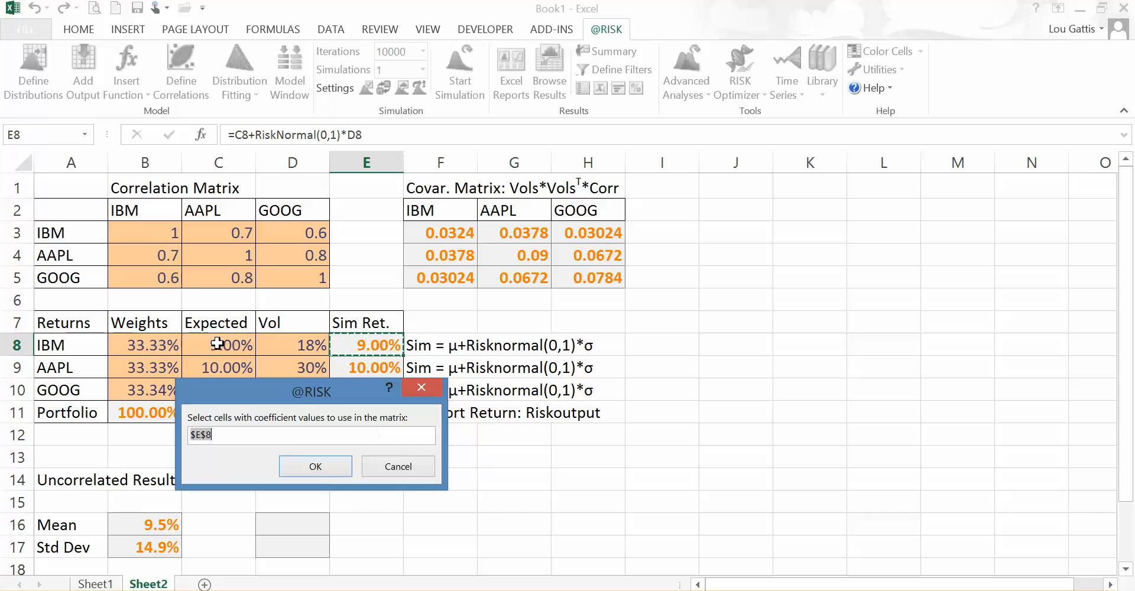
pyautogui.moveTo(127, 226); pyautogui.dragTo(288, 286)
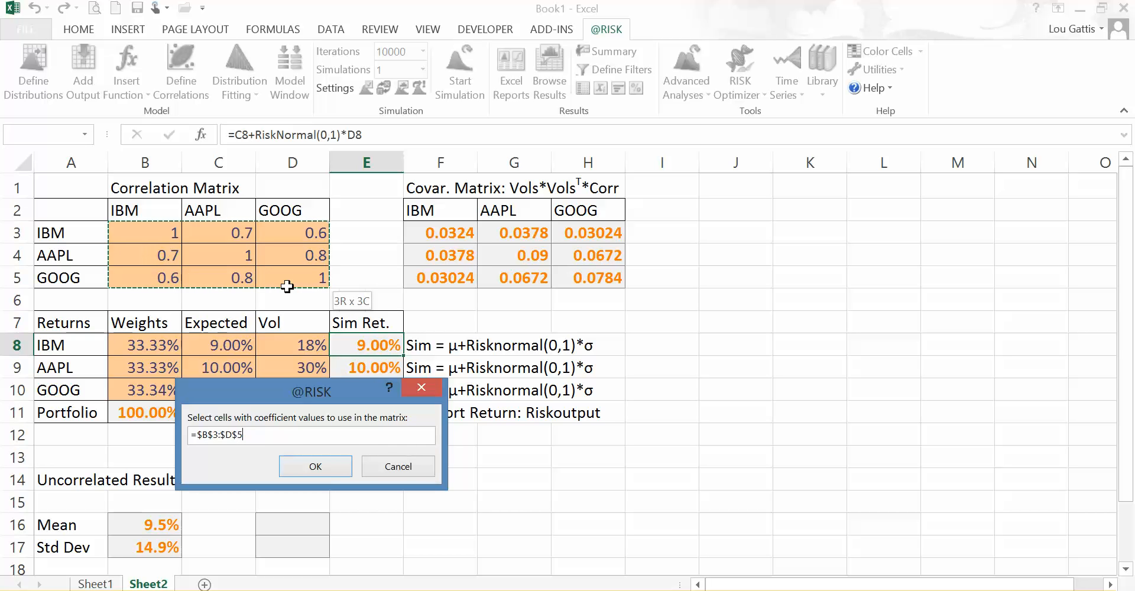
pyautogui.click(297, 464)
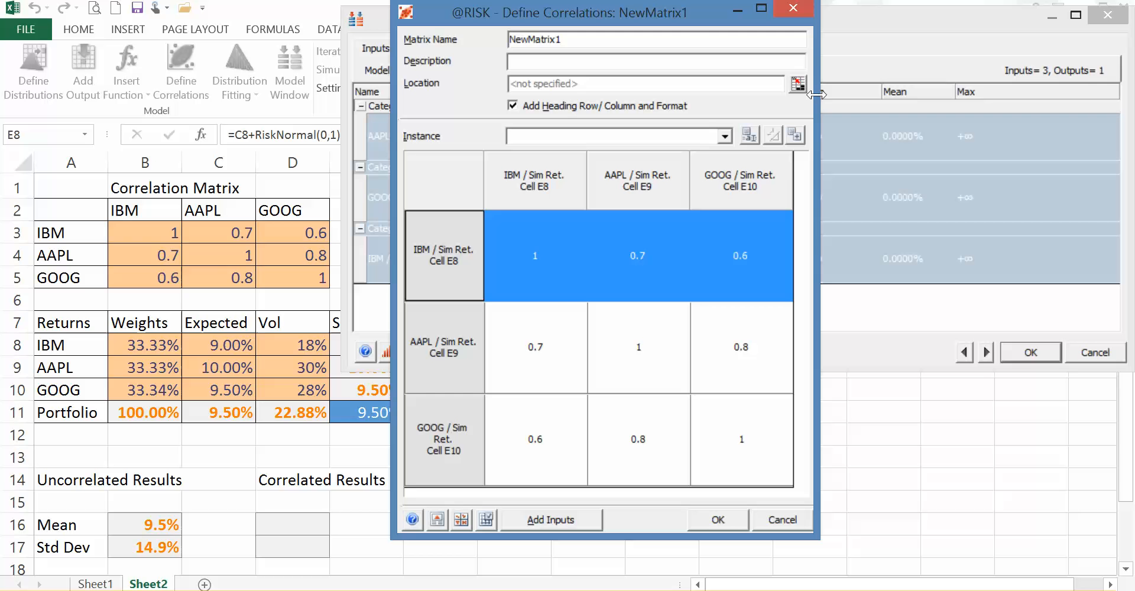
# - Place the correlation matrix NewMatrix1 in the worksheet starting at cell F15 and apply it to the inputs
pyautogui.click(798, 84)
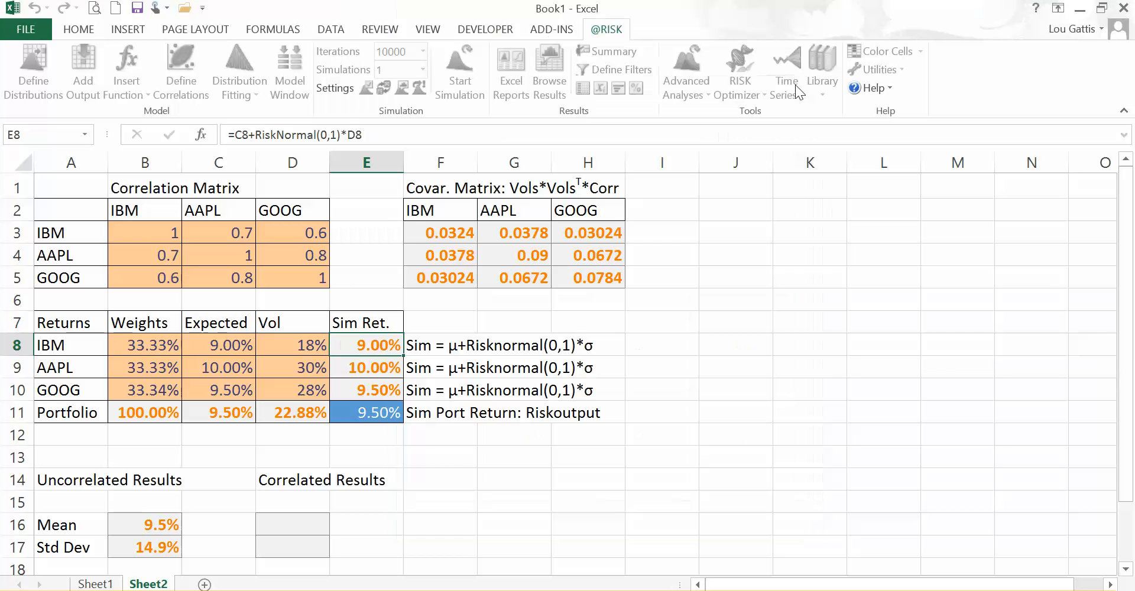
pyautogui.click(439, 515)
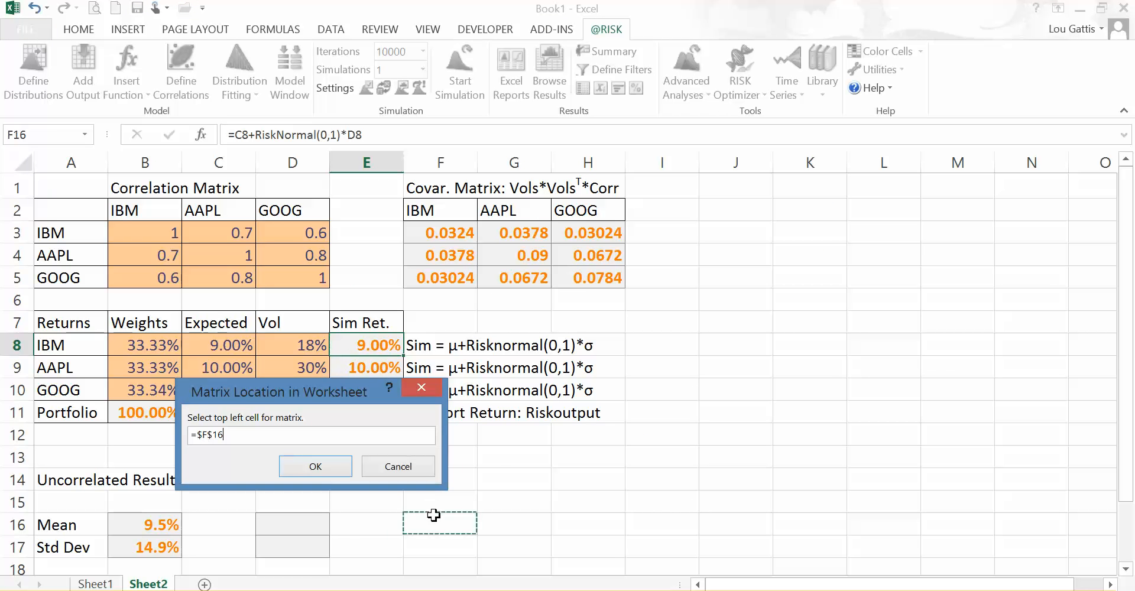
pyautogui.click(438, 499)
pyautogui.click(317, 466)
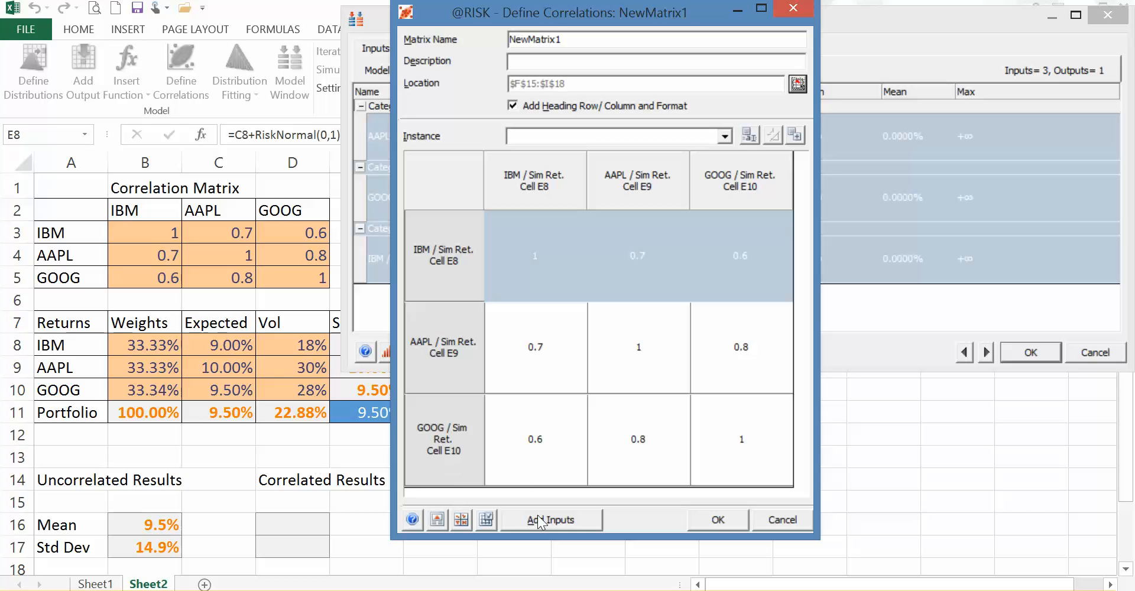
pyautogui.click(715, 520)
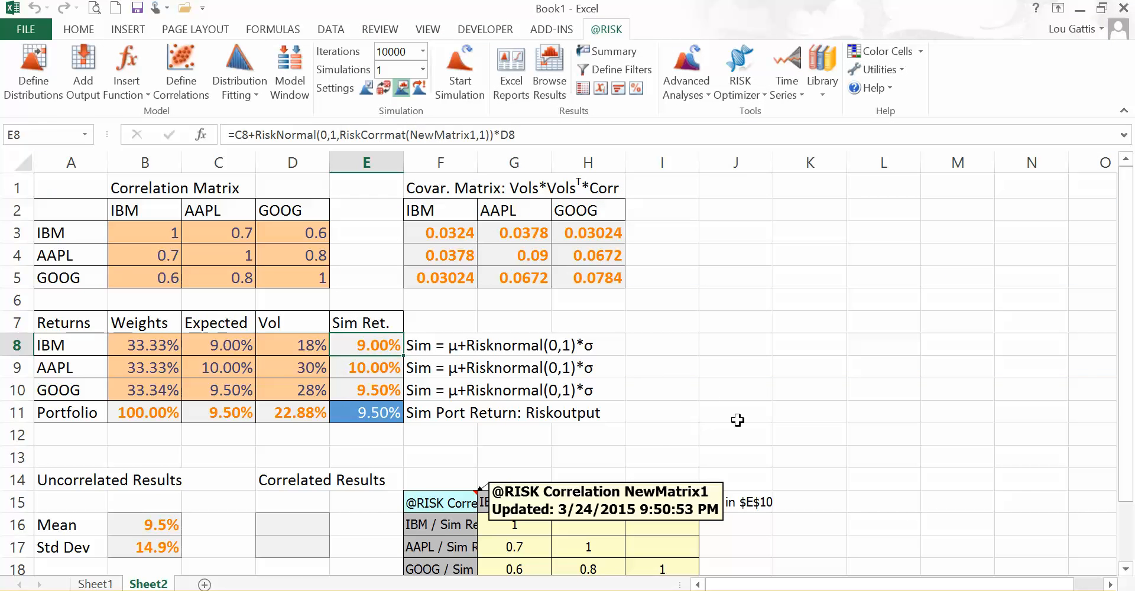
# - Move the NewMatrix1 comment up so that it clears the matrix headings in row 15
pyautogui.click(739, 419)
pyautogui.scroll(-1, 747, 421)
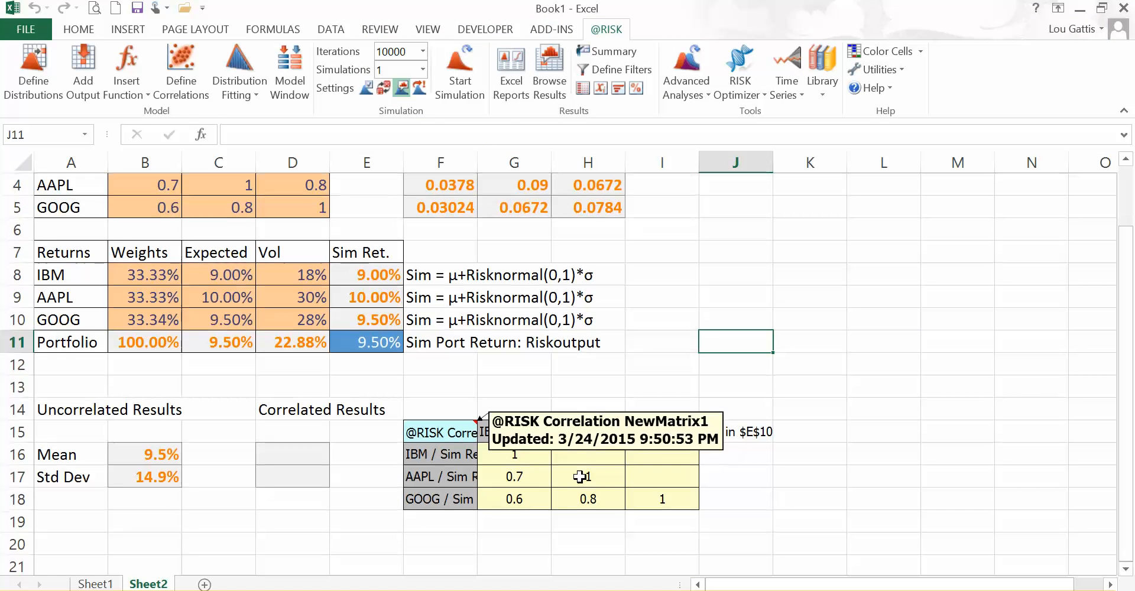
pyautogui.scroll(1, 297, 243)
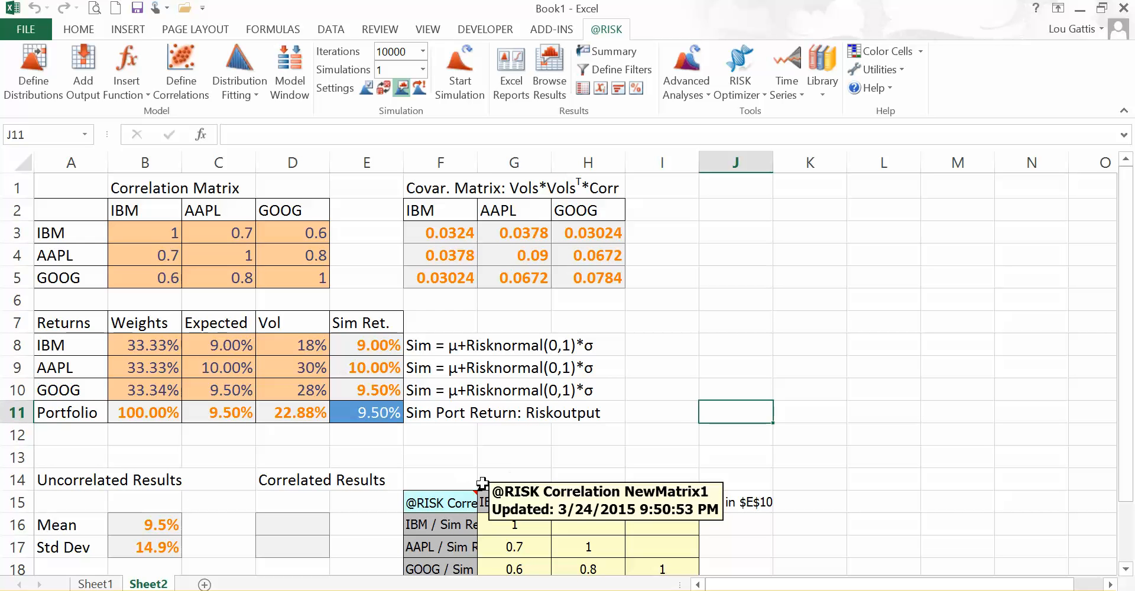
pyautogui.click(459, 450)
pyautogui.click(520, 485)
pyautogui.moveTo(519, 485); pyautogui.dragTo(622, 445)
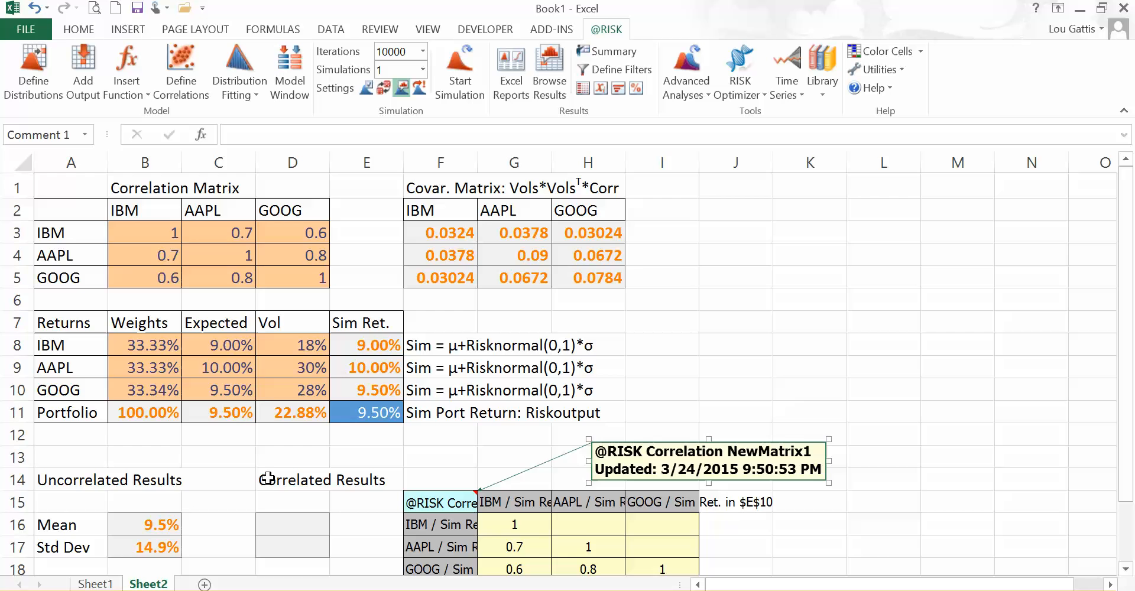
pyautogui.scroll(-1, 329, 461)
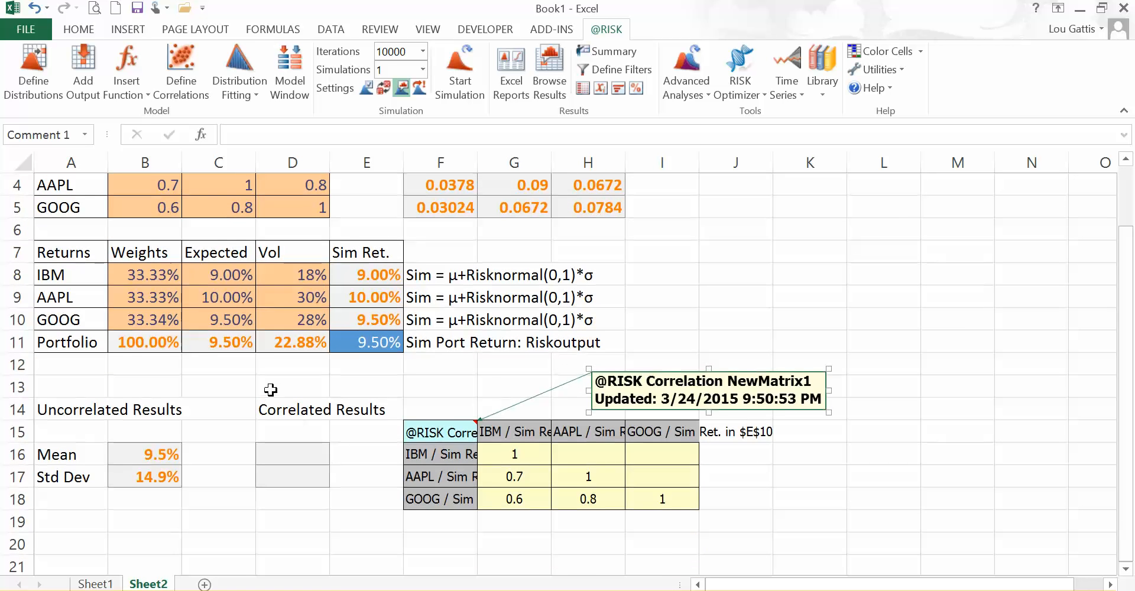
pyautogui.scroll(1, 271, 389)
pyautogui.scroll(5, 271, 77)
pyautogui.scroll(3, 271, 77)
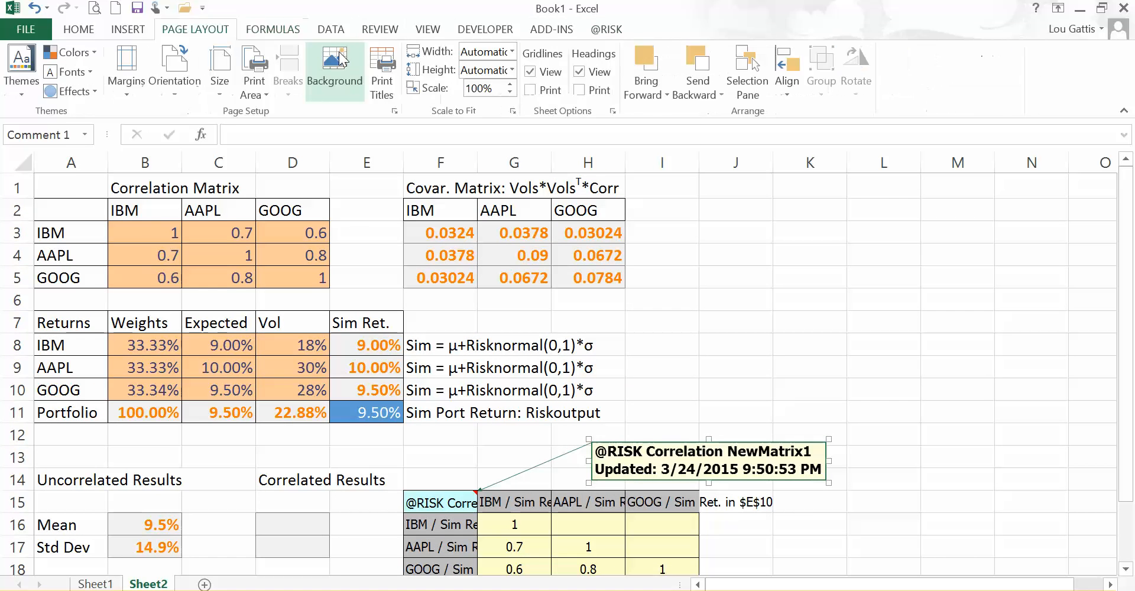
# - Check the model's correlations list for the inputs assigned to NewMatrix1
pyautogui.click(600, 32)
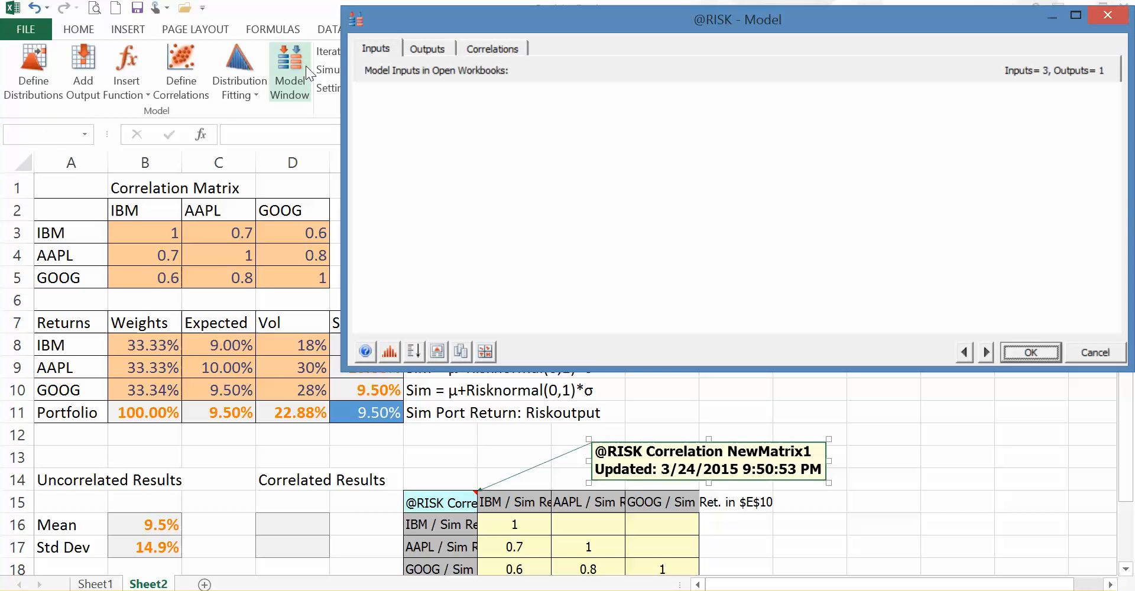
pyautogui.click(481, 52)
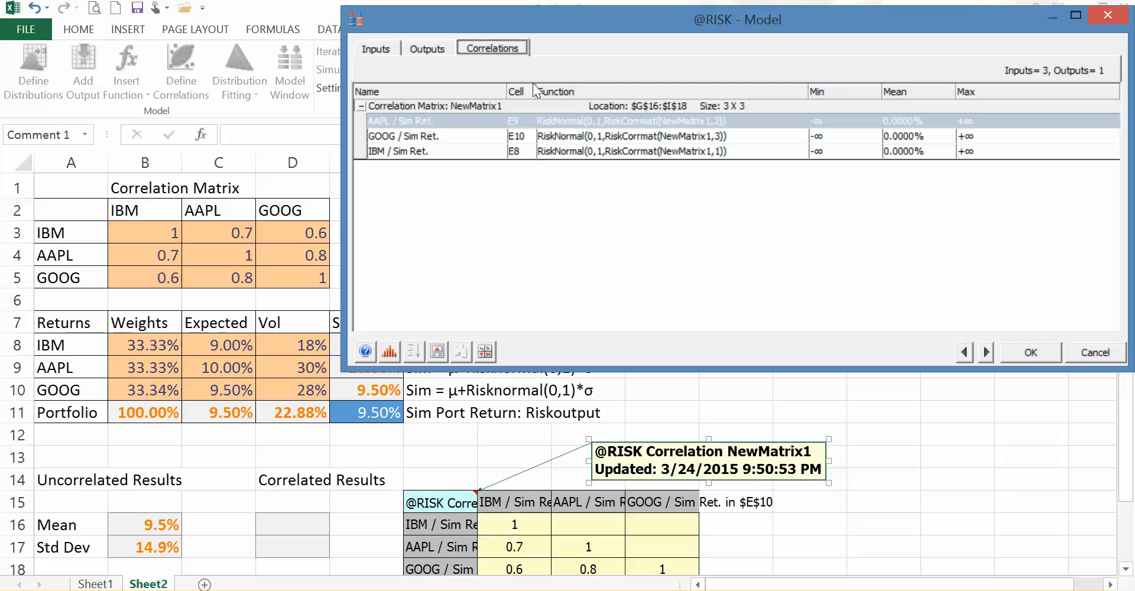
pyautogui.click(1024, 353)
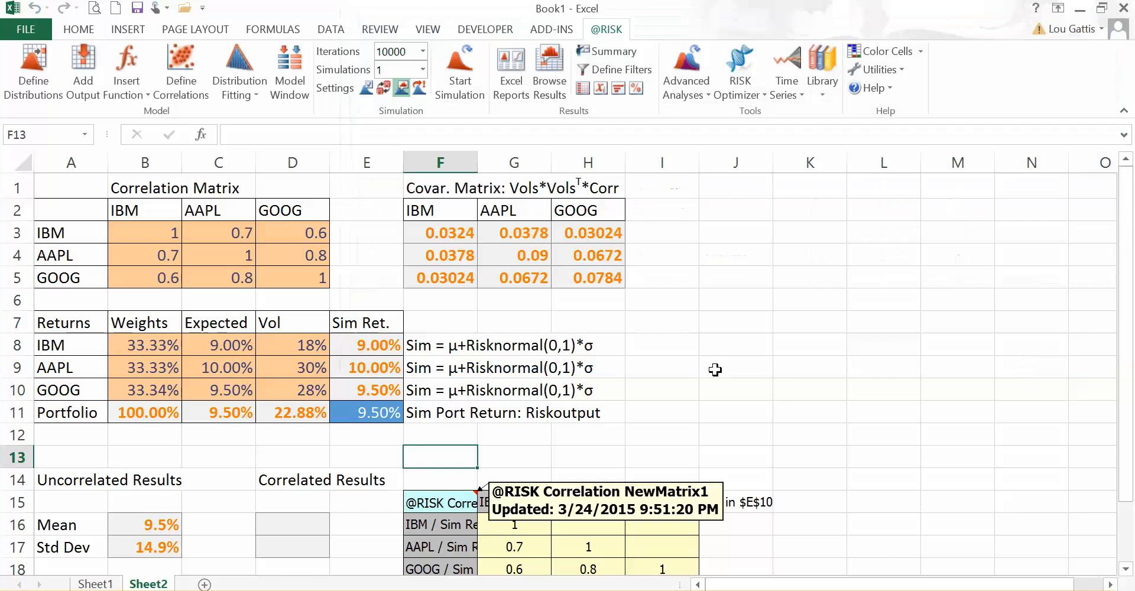
# - Run the correlated simulation with 10000 iterations and read the mean and standard deviation of the portfolio return in E11
pyautogui.click(373, 413)
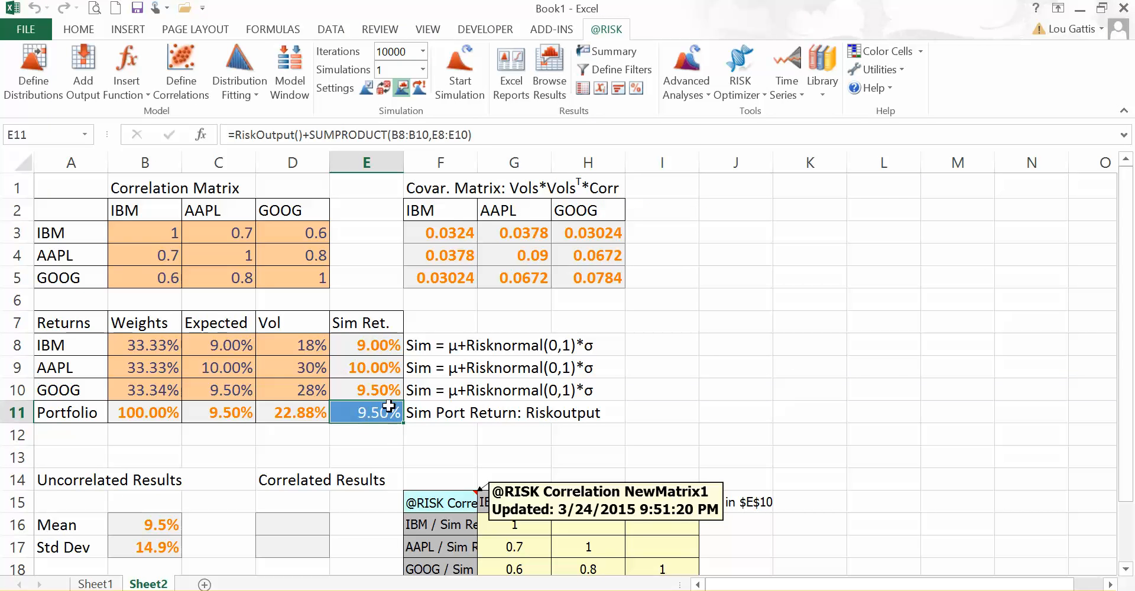
pyautogui.click(458, 65)
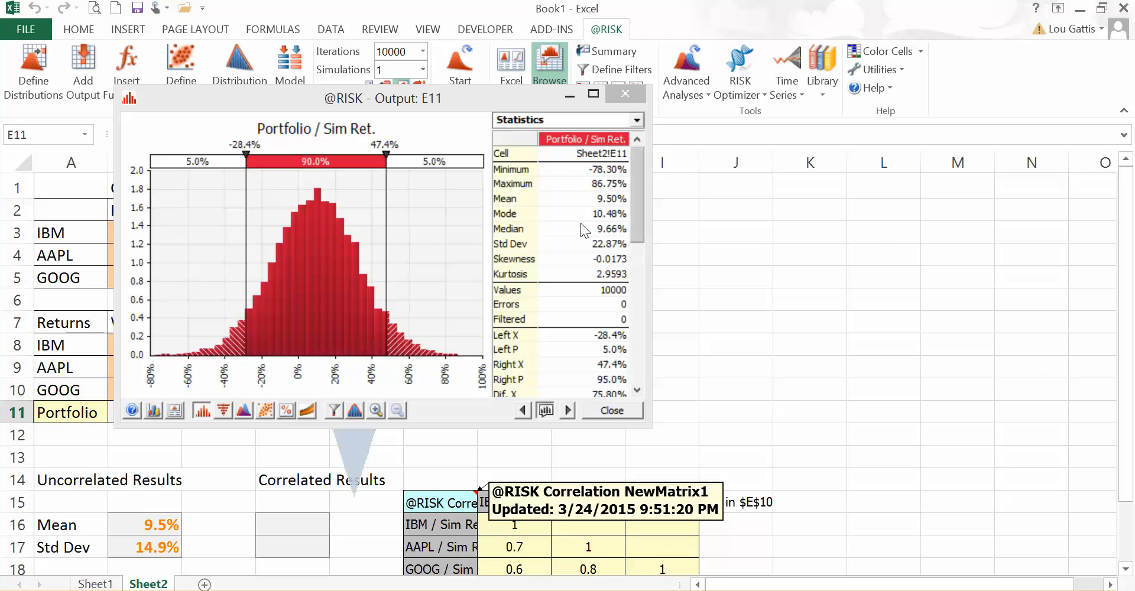
pyautogui.click(609, 410)
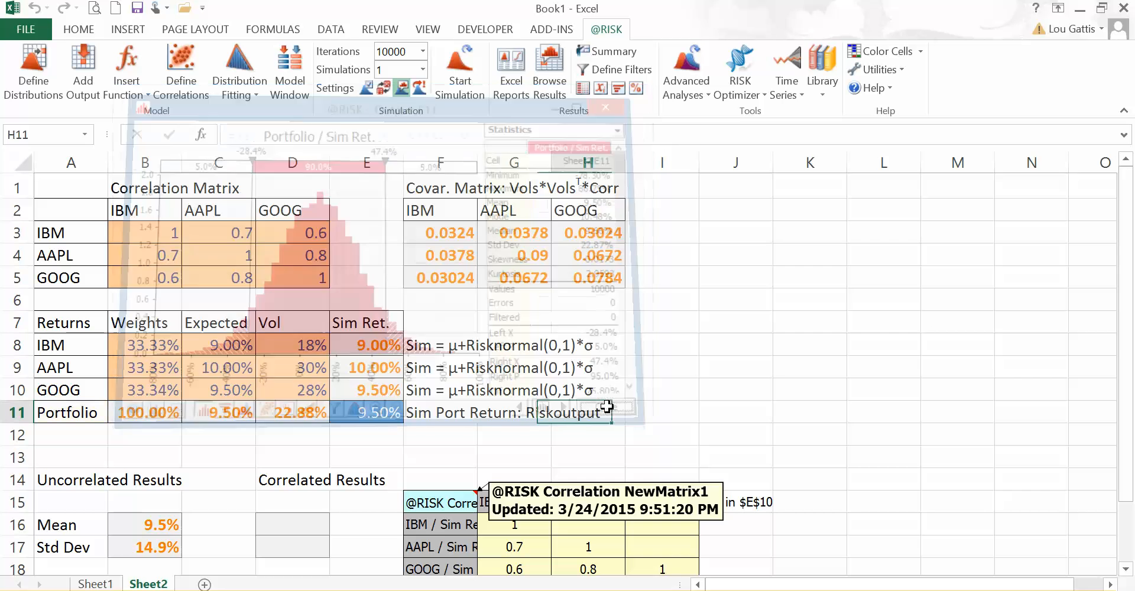
# - Enter the correlated results: a mean of 9.5% in D16 and a standard deviation of 22.9% in D17
pyautogui.click(296, 519)
pyautogui.write('9.5%')
pyautogui.press('Return')
pyautogui.write('22.9')
pyautogui.press('Return')
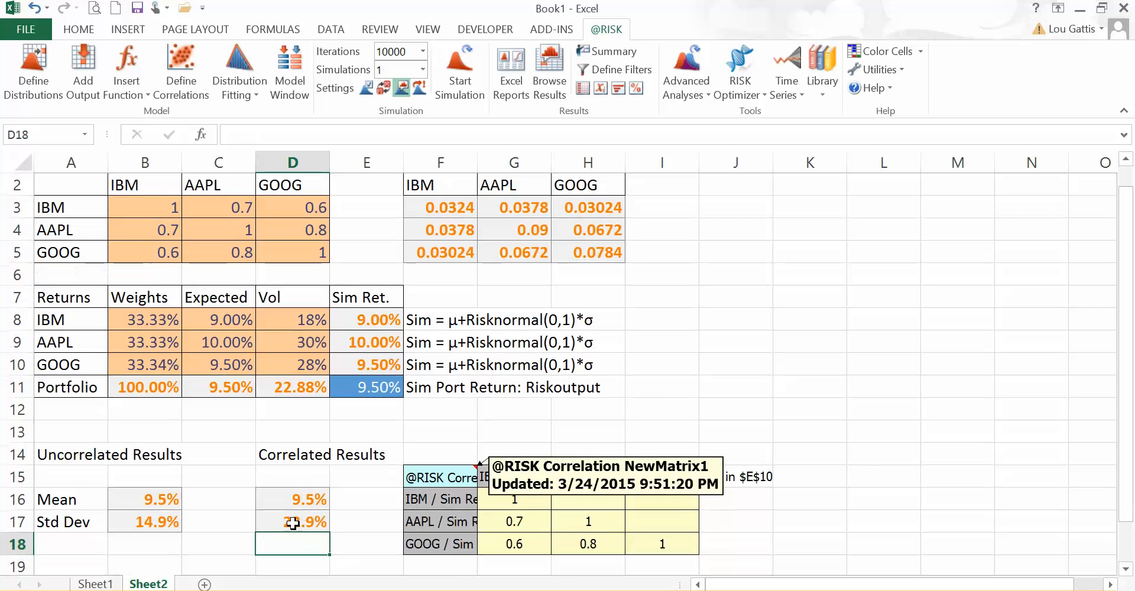
pyautogui.click(216, 430)
pyautogui.scroll(1, 195, 409)
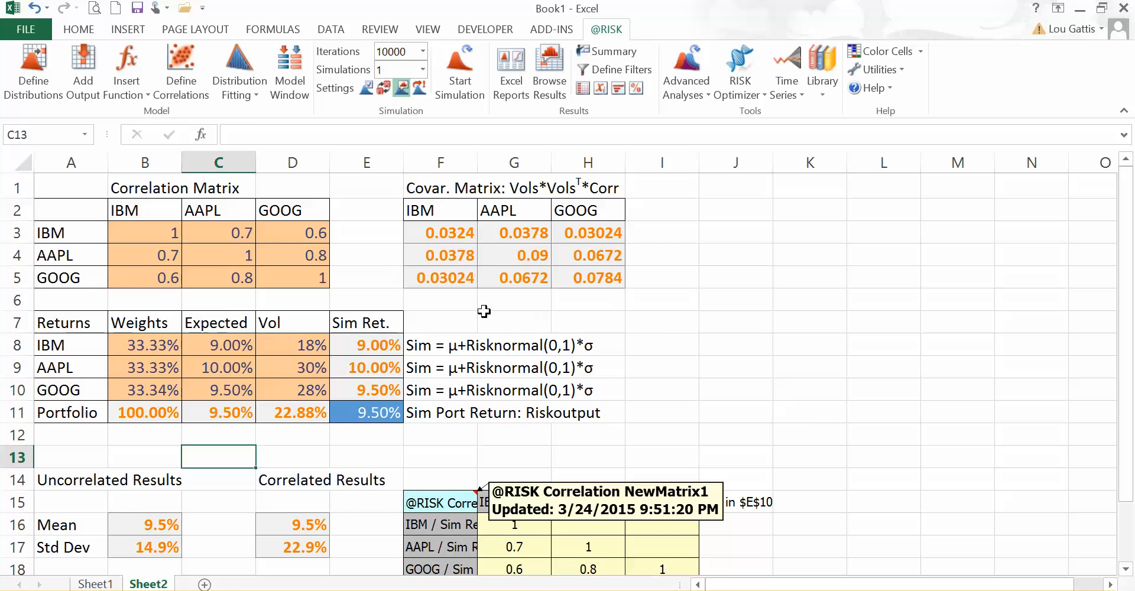
# - Examine the RiskCorrmat argument in the E8 formula and the simulated returns in E8:E10 that use the correlation matrix
pyautogui.click(353, 344)
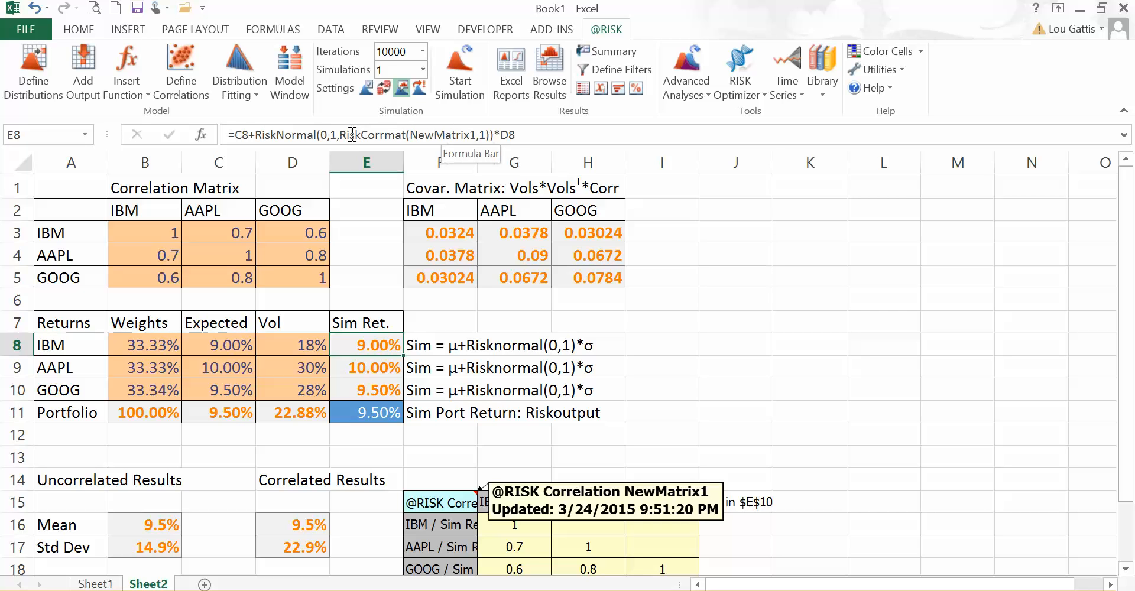
pyautogui.moveTo(340, 135); pyautogui.dragTo(520, 134)
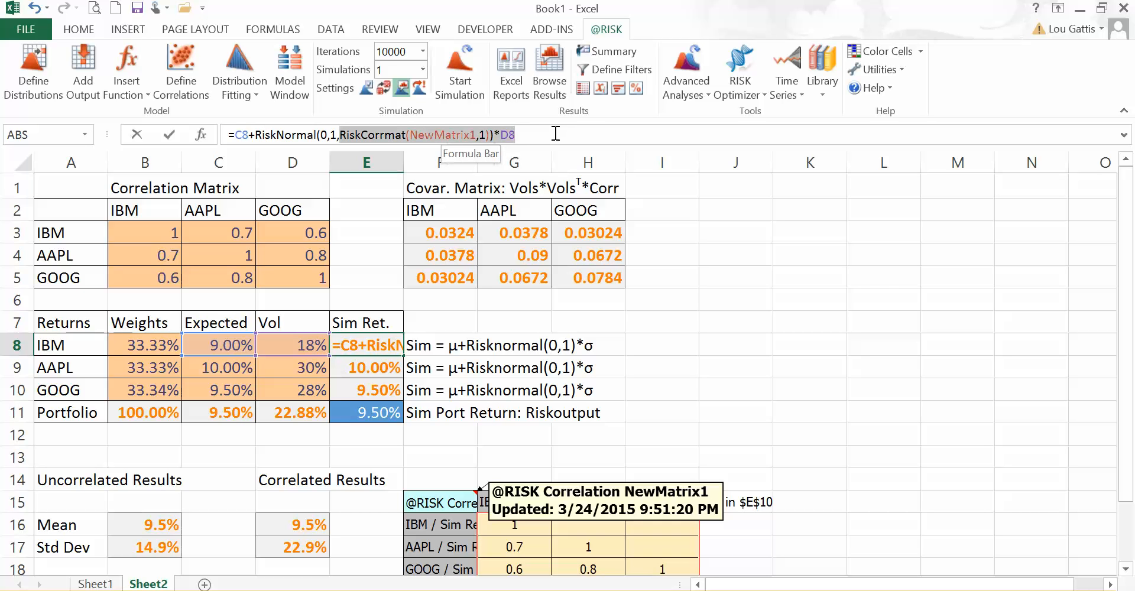
pyautogui.press('Escape')
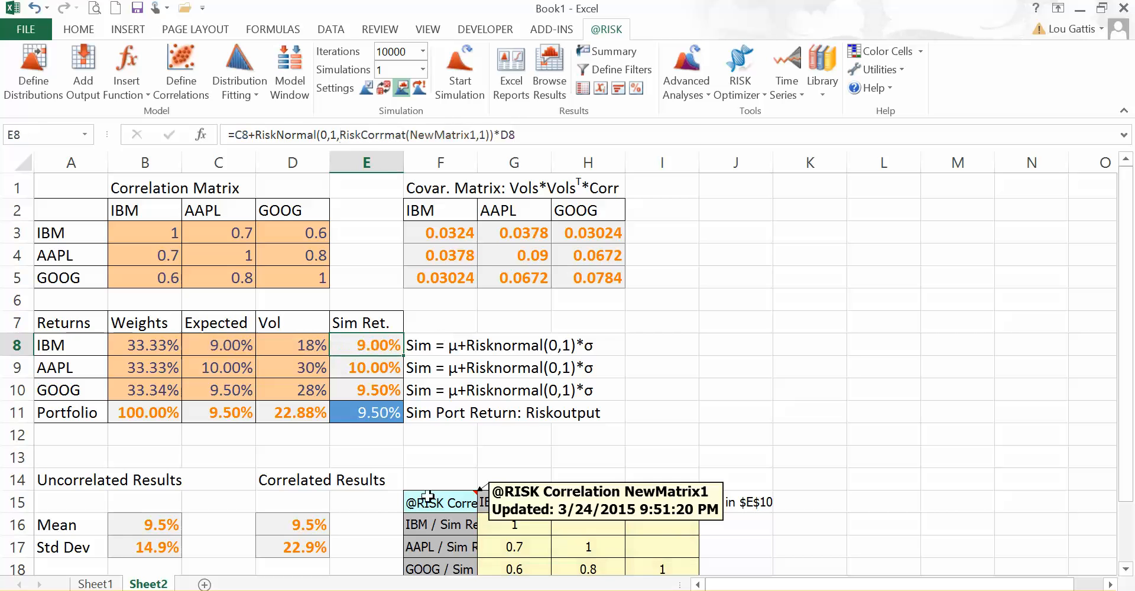
pyautogui.click(434, 420)
pyautogui.click(388, 350)
pyautogui.moveTo(369, 346); pyautogui.dragTo(362, 397)
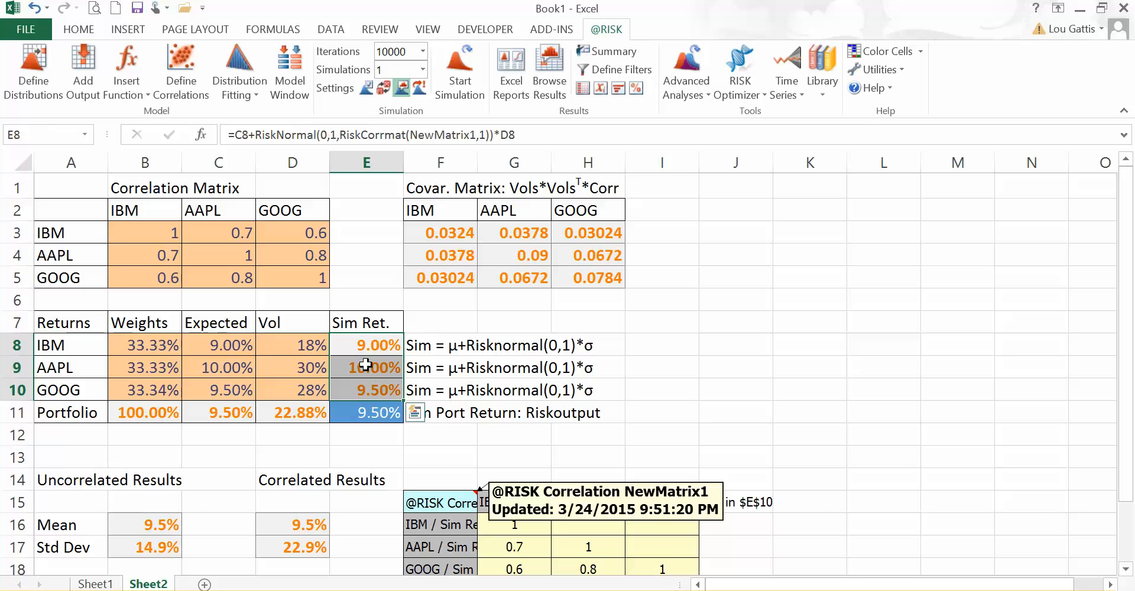
pyautogui.moveTo(367, 344); pyautogui.dragTo(366, 396)
pyautogui.click(370, 442)
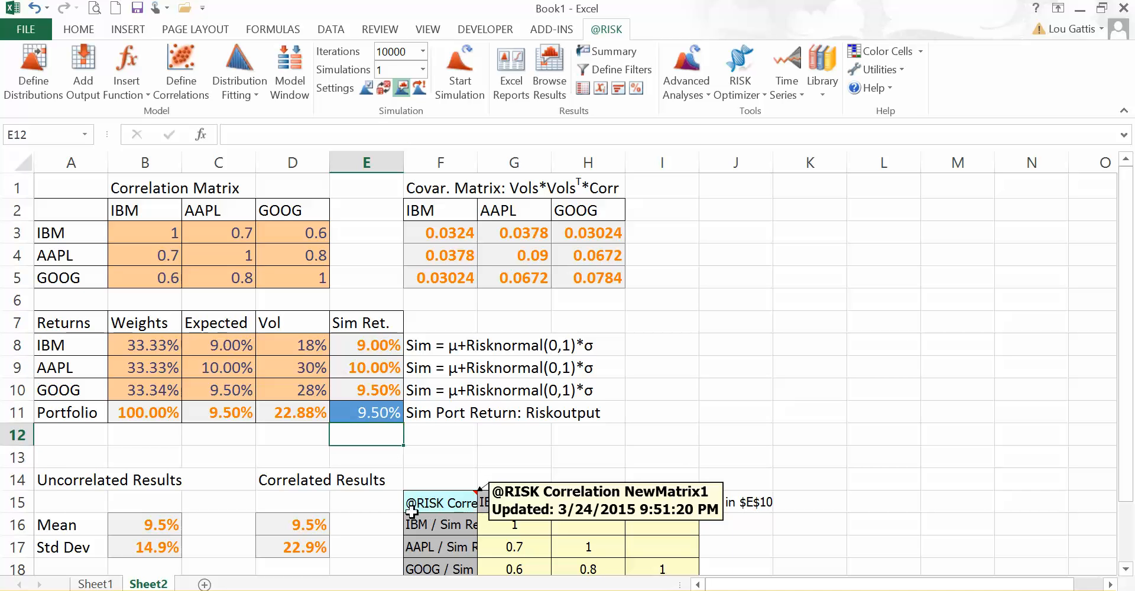